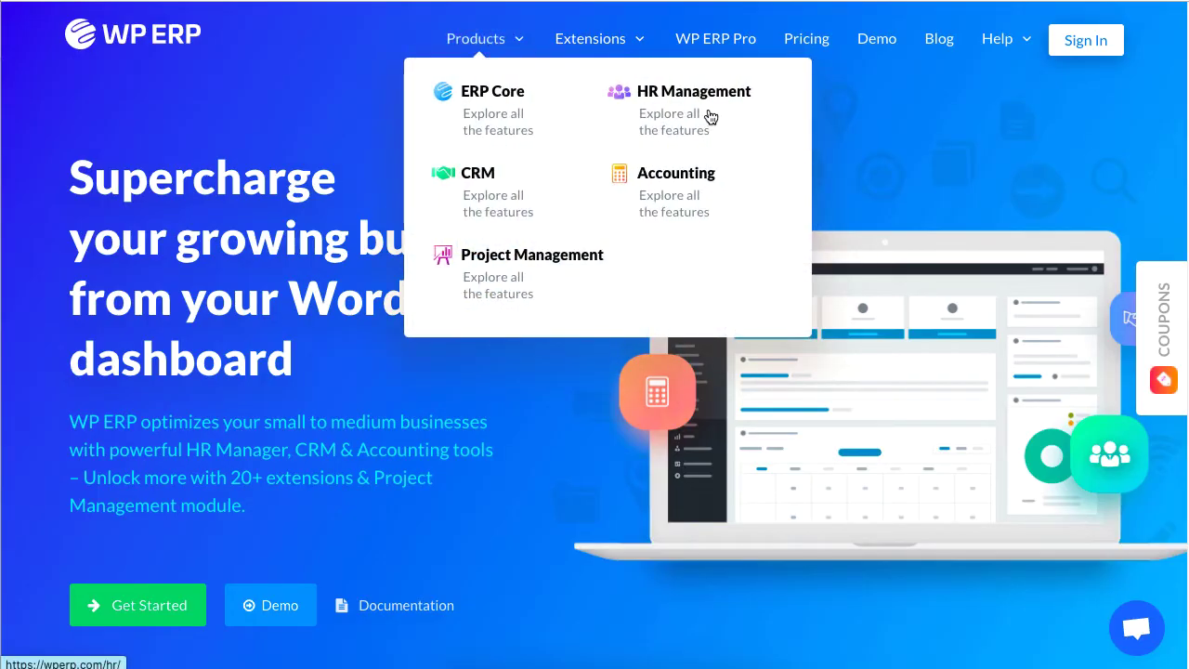
# Open the new employee form from the HR people list and look over its default fields.
pyautogui.click(619, 98)
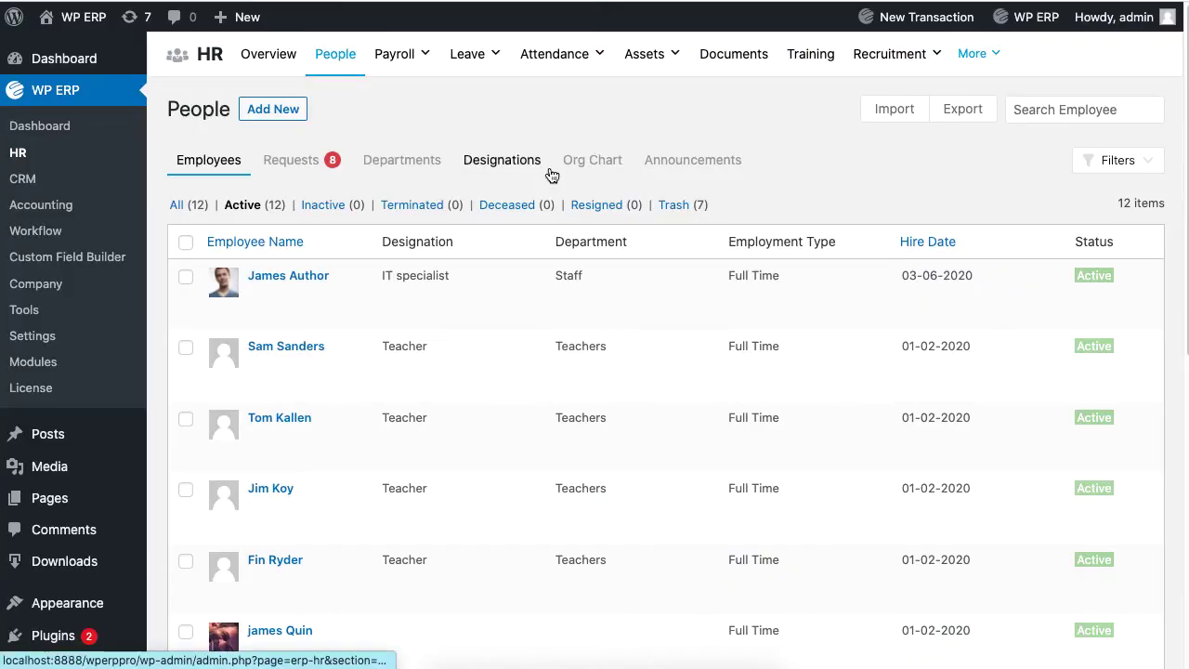
pyautogui.click(271, 110)
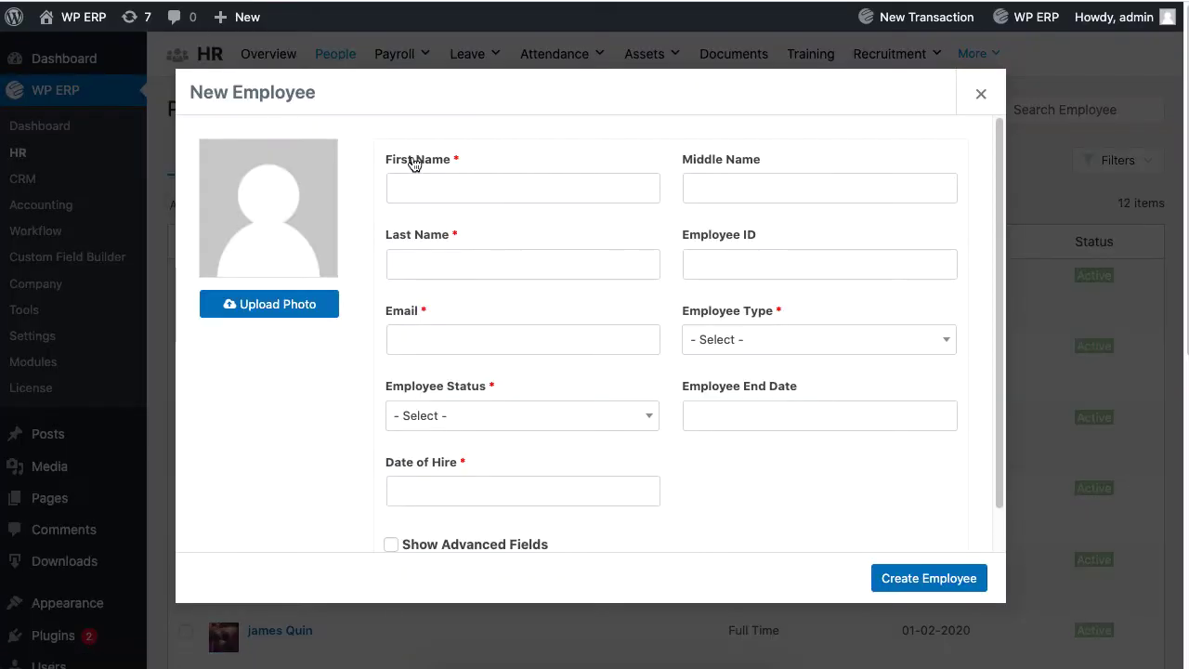
pyautogui.moveTo(402, 159); pyautogui.dragTo(423, 164)
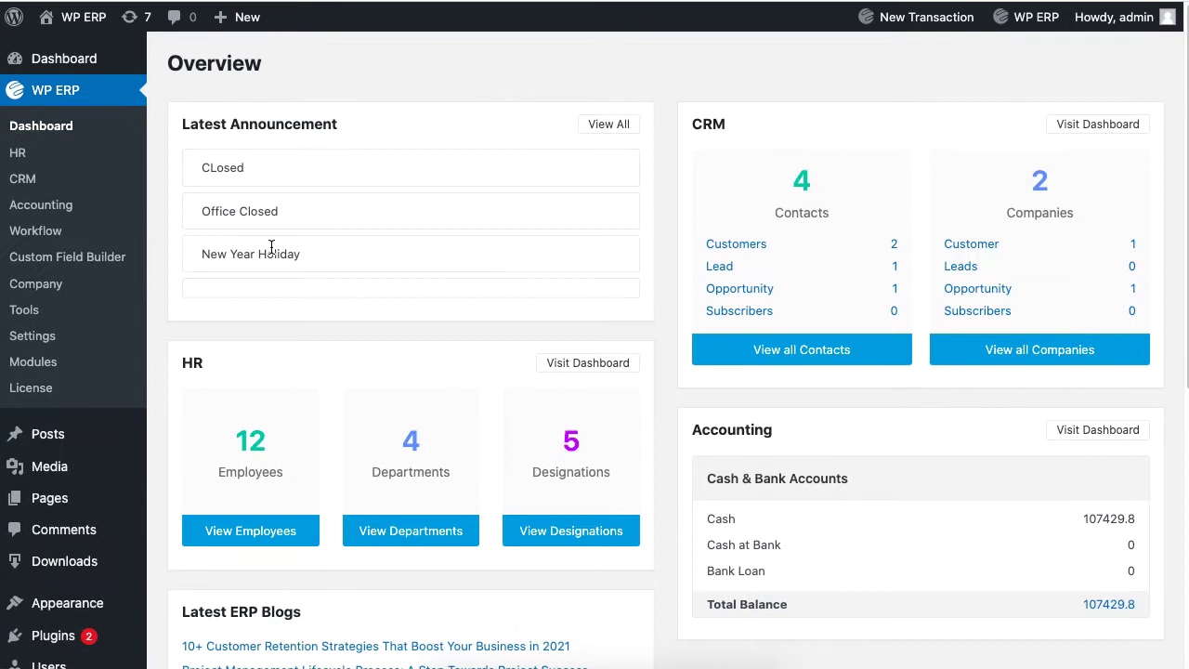
# In the Custom Field Builder, add an employee field labelled "Total Experience" and mark it as required.
pyautogui.click(112, 265)
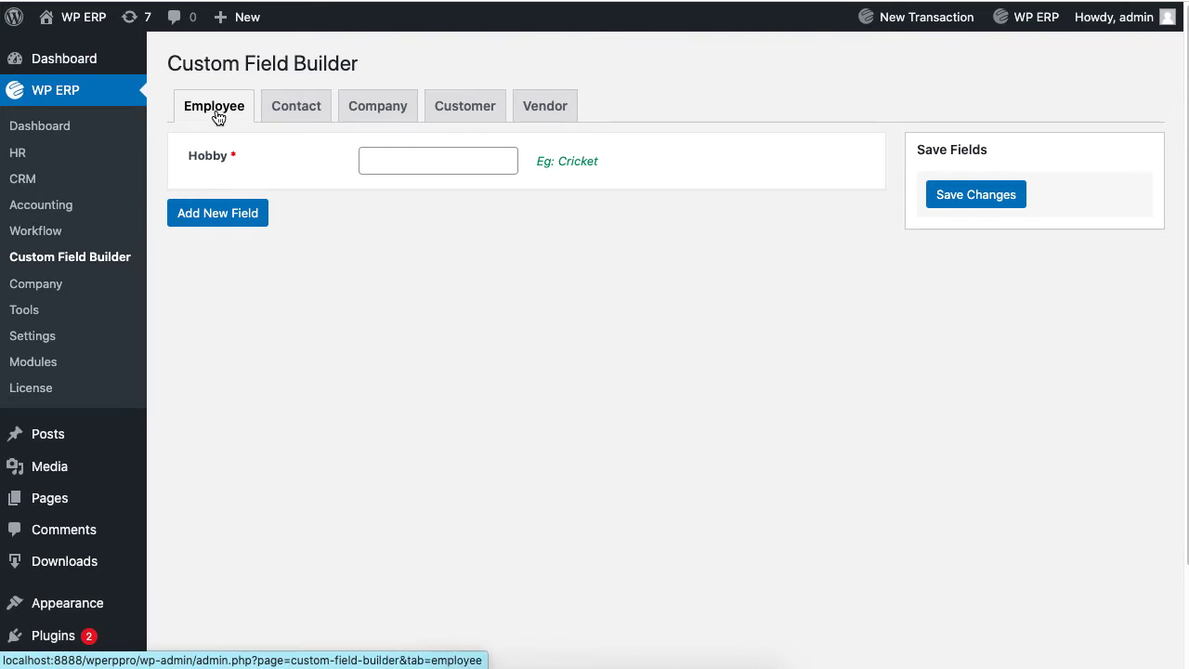
pyautogui.click(223, 113)
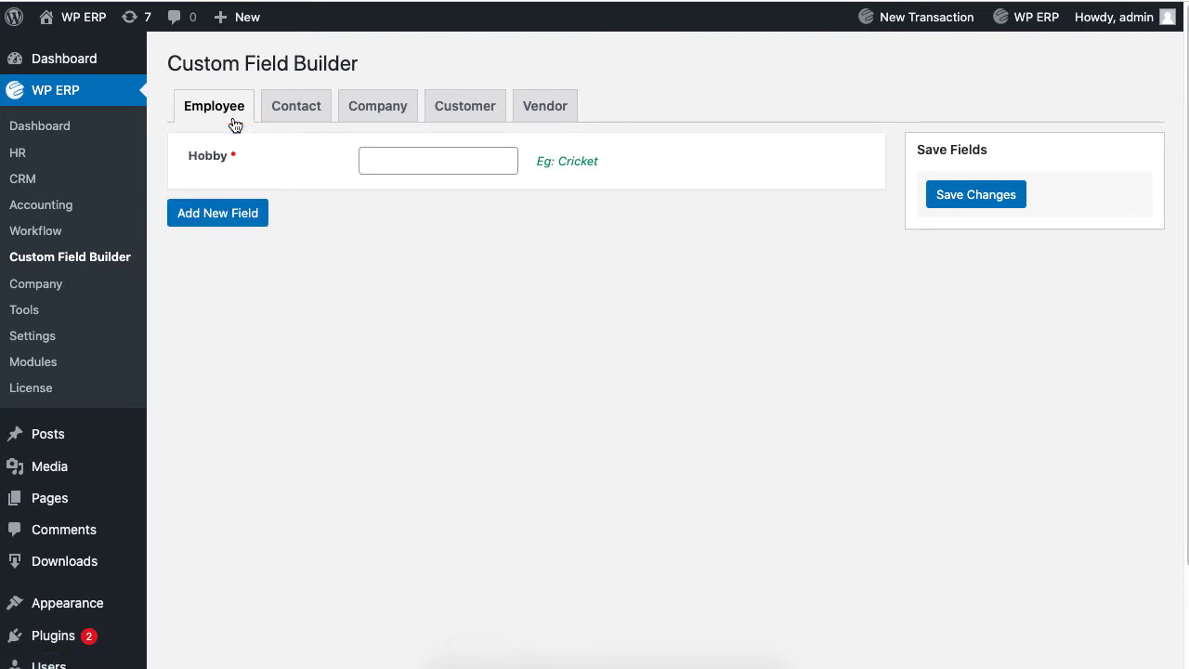
pyautogui.click(219, 219)
pyautogui.tripleClick(459, 243)
pyautogui.write('Total Experience')
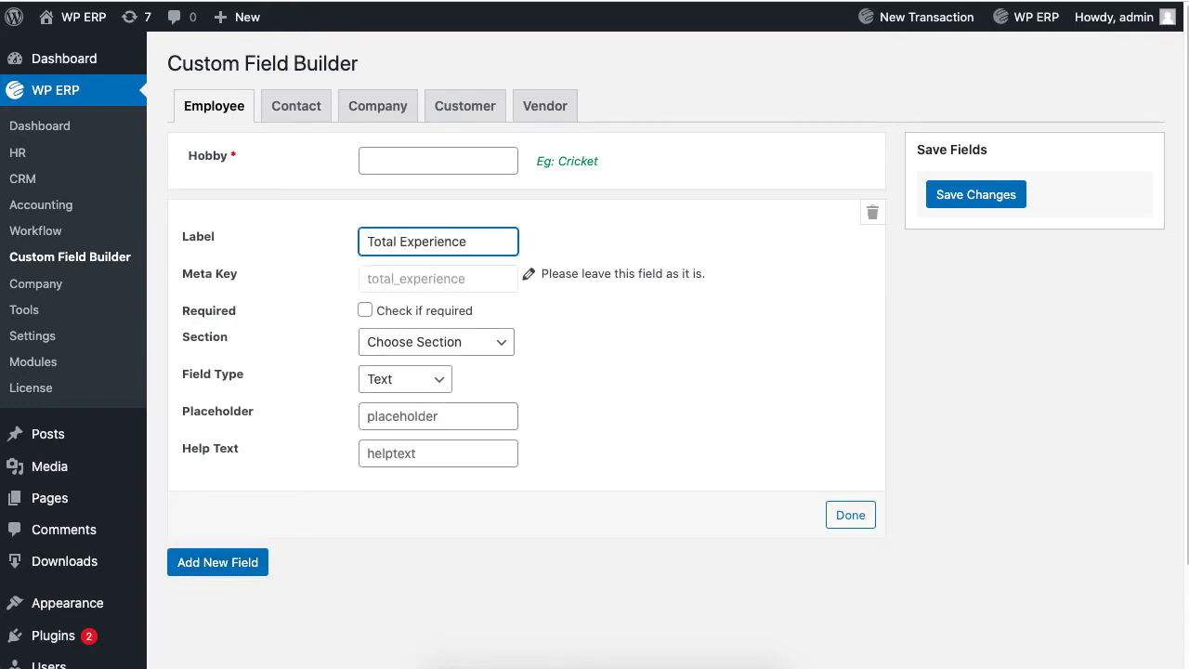
pyautogui.click(366, 311)
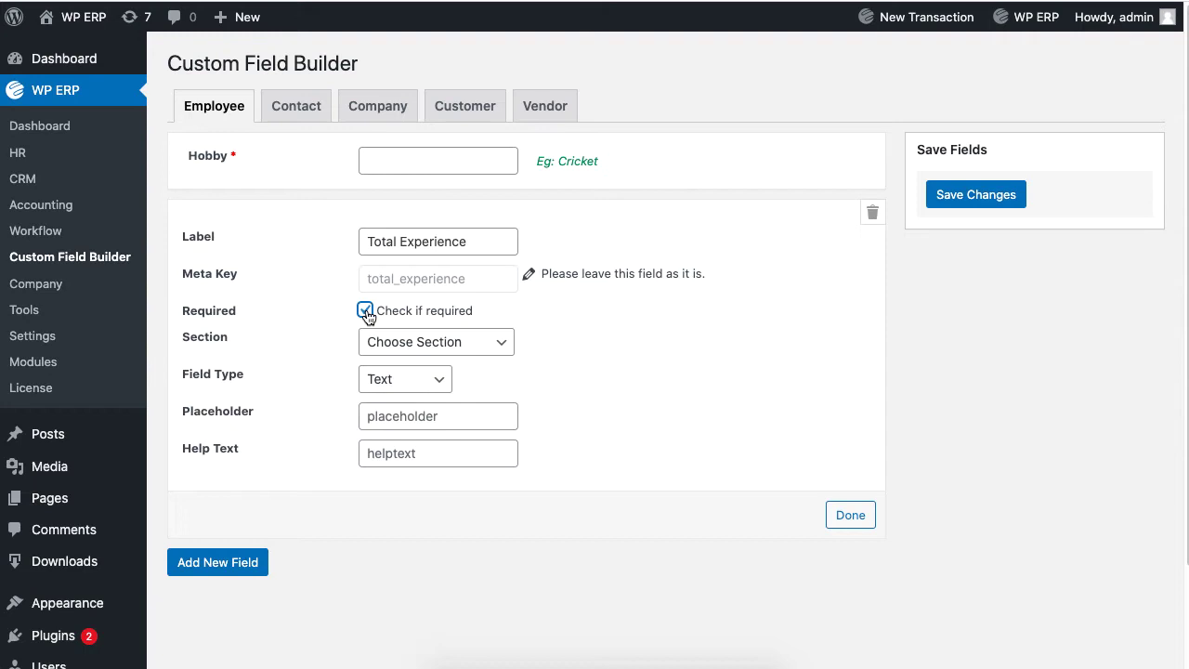
# Place the Total Experience field in the Work Information section, with field type number and an empty placeholder.
pyautogui.click(405, 342)
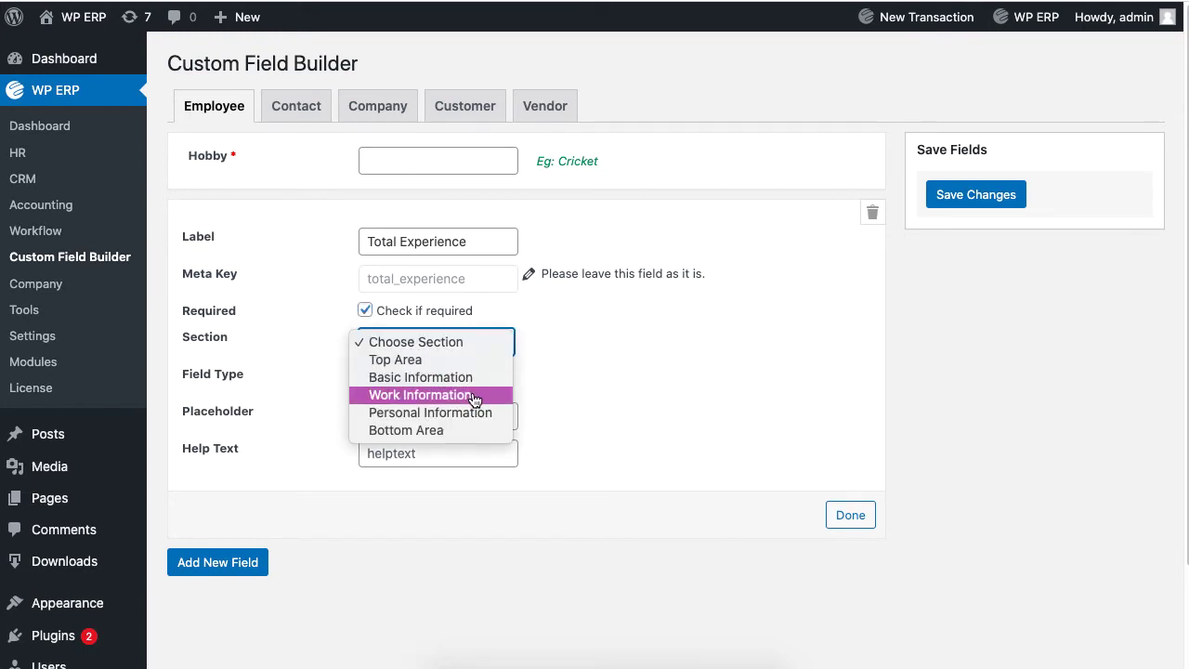
pyautogui.click(473, 396)
pyautogui.click(442, 384)
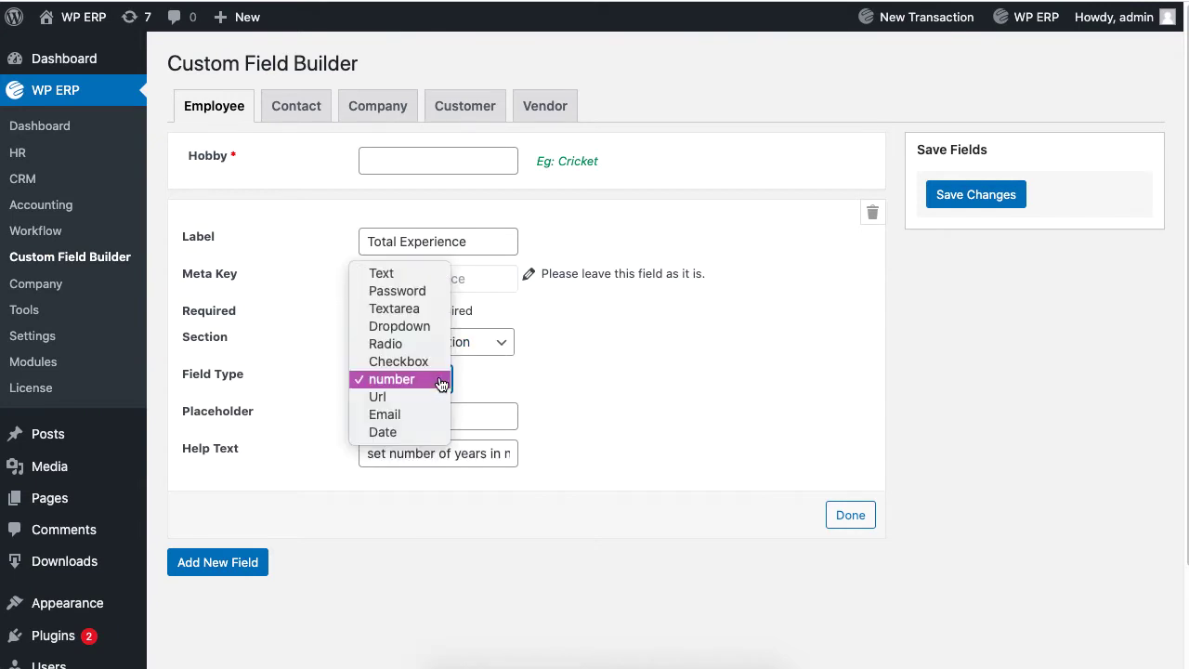
pyautogui.click(441, 383)
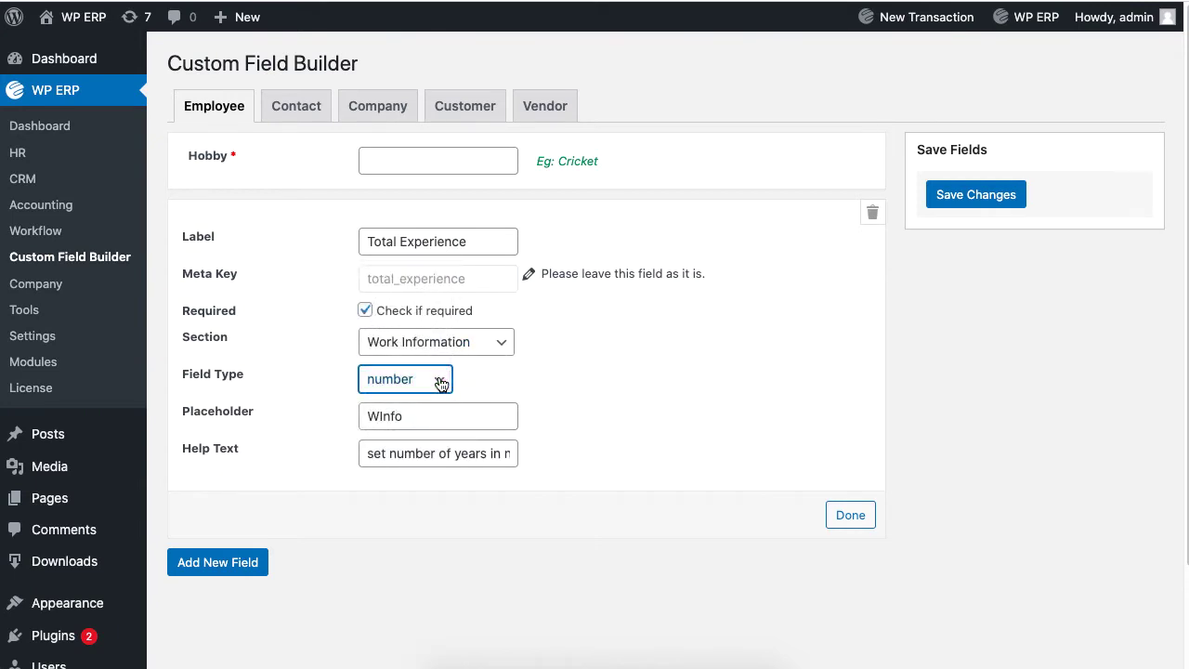
pyautogui.doubleClick(440, 414)
pyautogui.press('BackSpace')
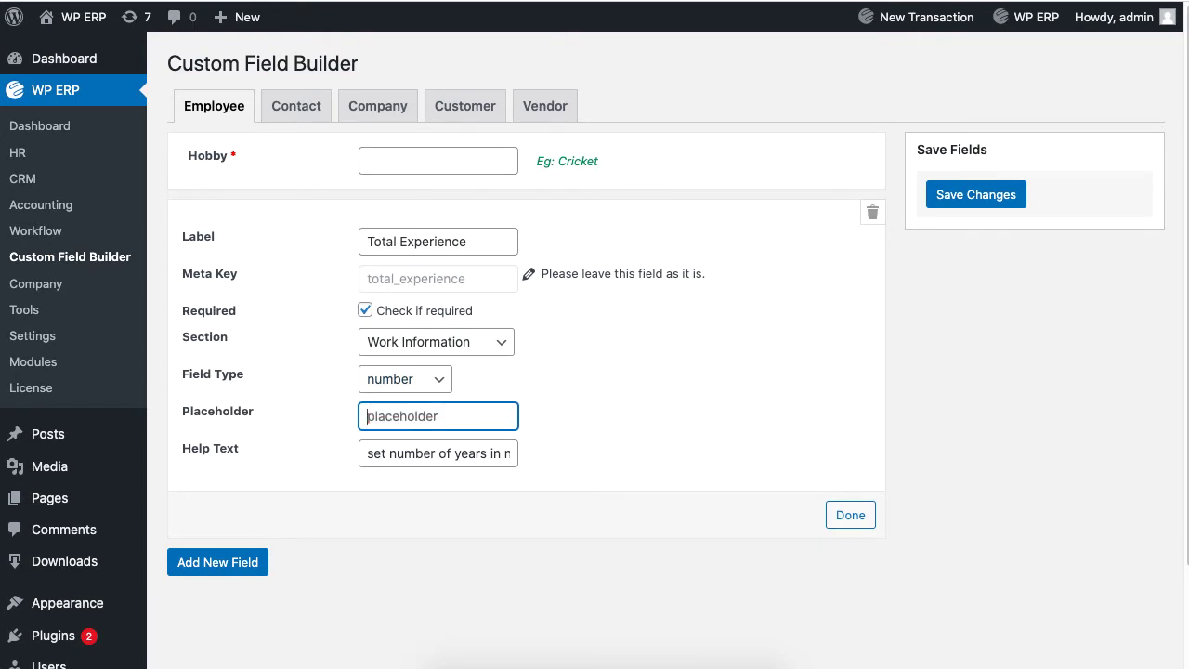
pyautogui.click(542, 506)
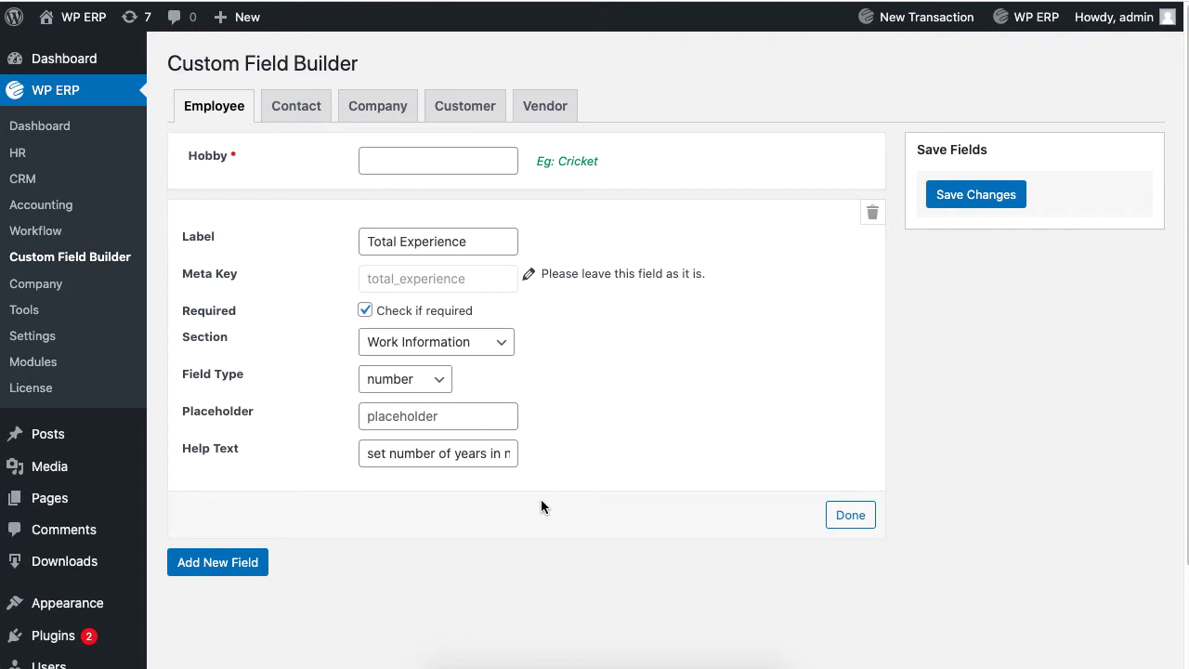
# Complete the Total Experience help text as "set number of years in numbers" and save the employee fields.
pyautogui.moveTo(454, 454); pyautogui.dragTo(513, 454)
pyautogui.press('BackSpace')
pyautogui.write('years in numbers')
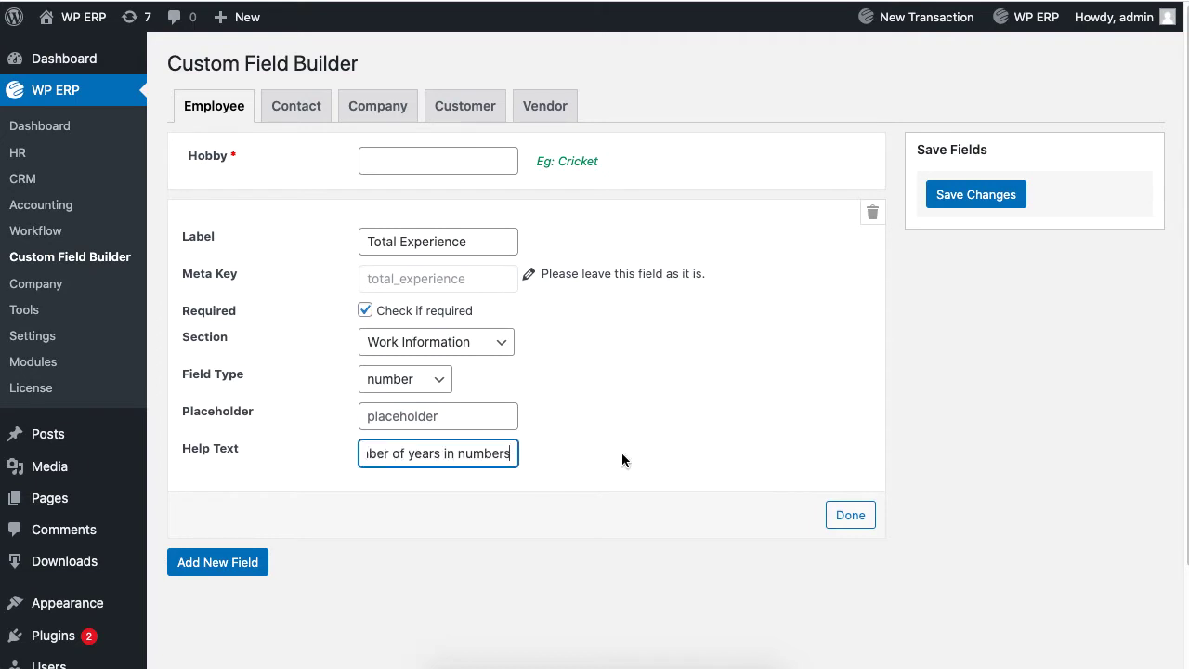
pyautogui.click(850, 522)
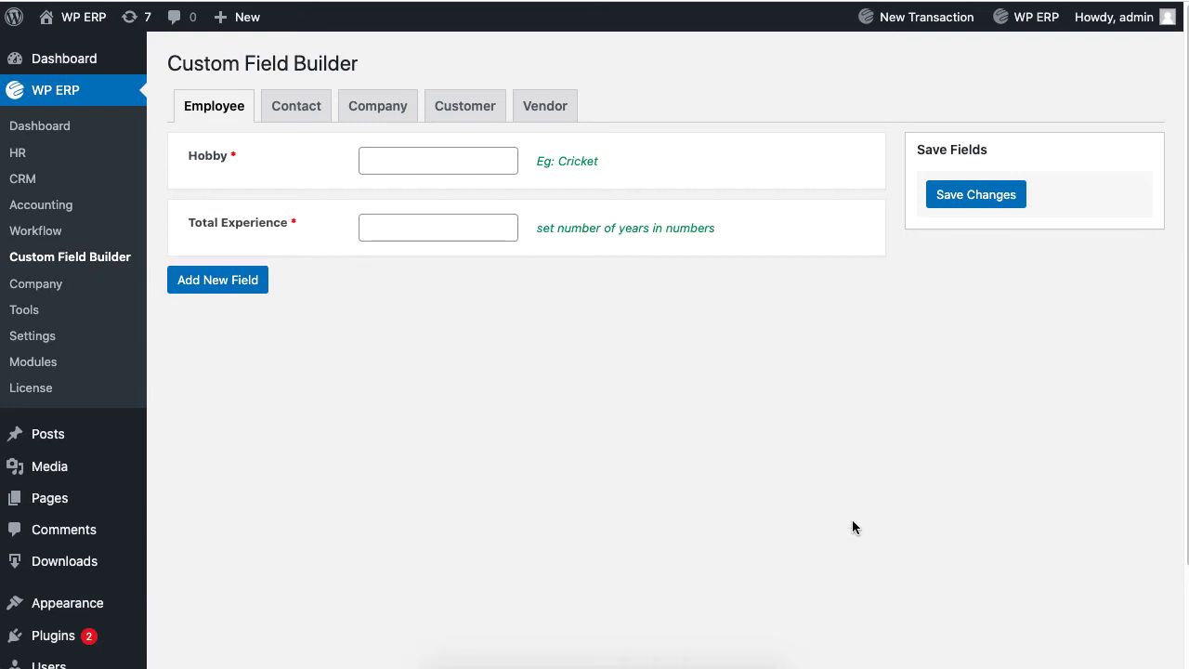
pyautogui.click(977, 197)
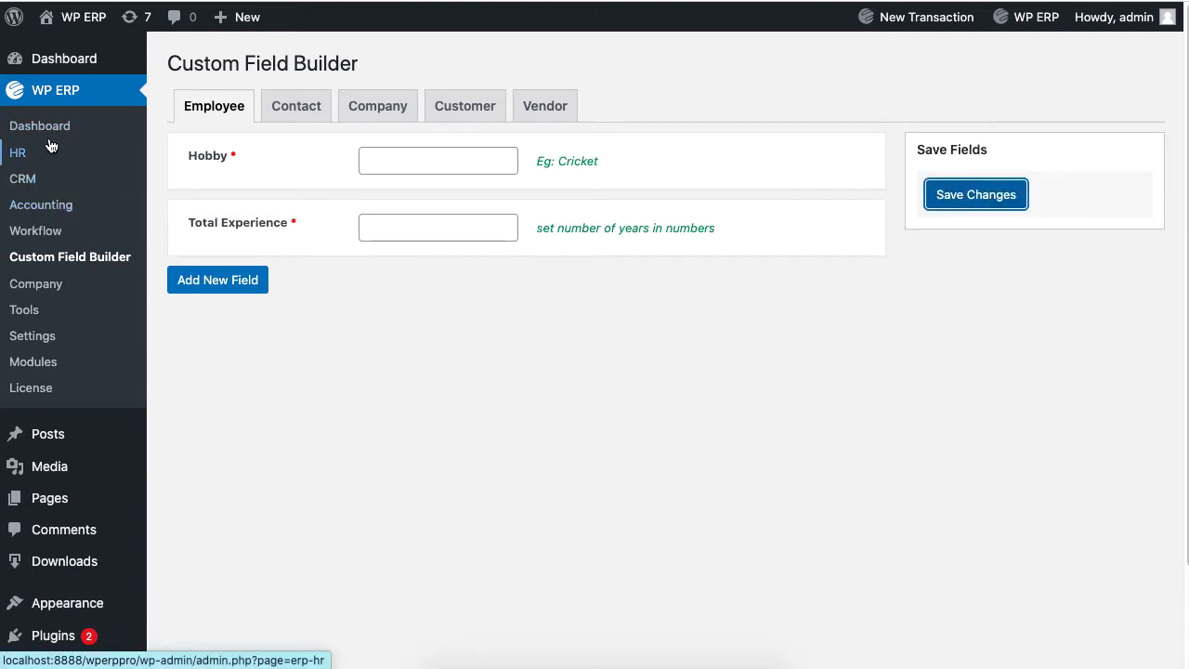
# Check the custom field in a new HR employee form by showing the advanced fields and entering 5 for Total Experience.
pyautogui.click(39, 151)
pyautogui.click(332, 67)
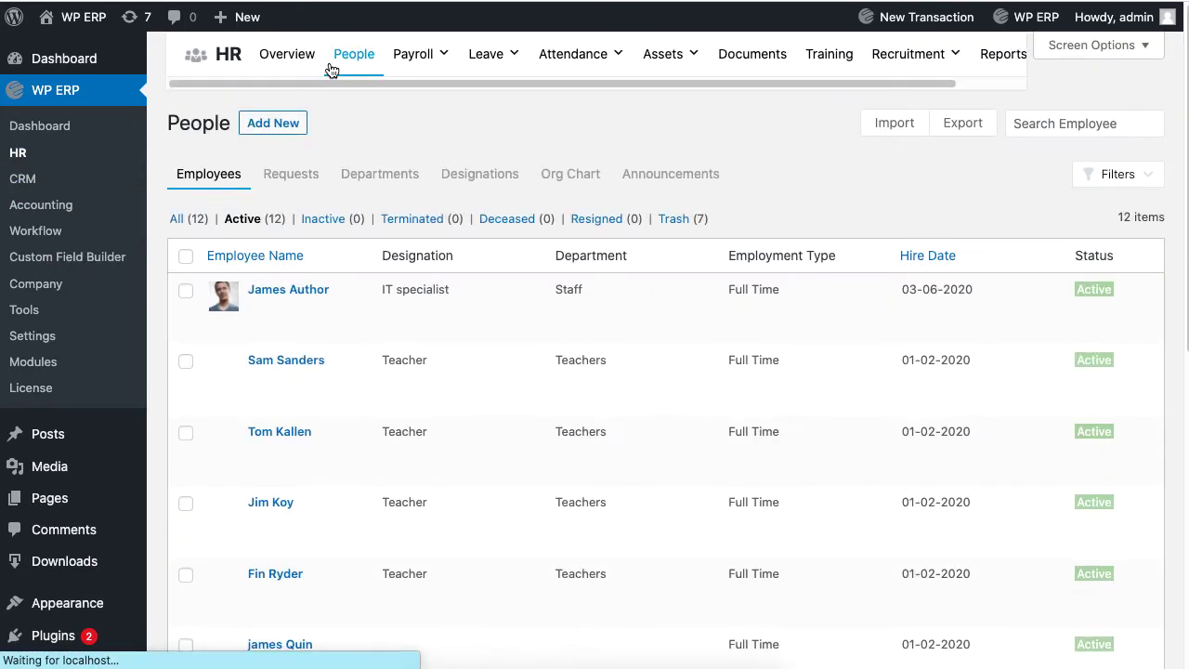
pyautogui.click(276, 113)
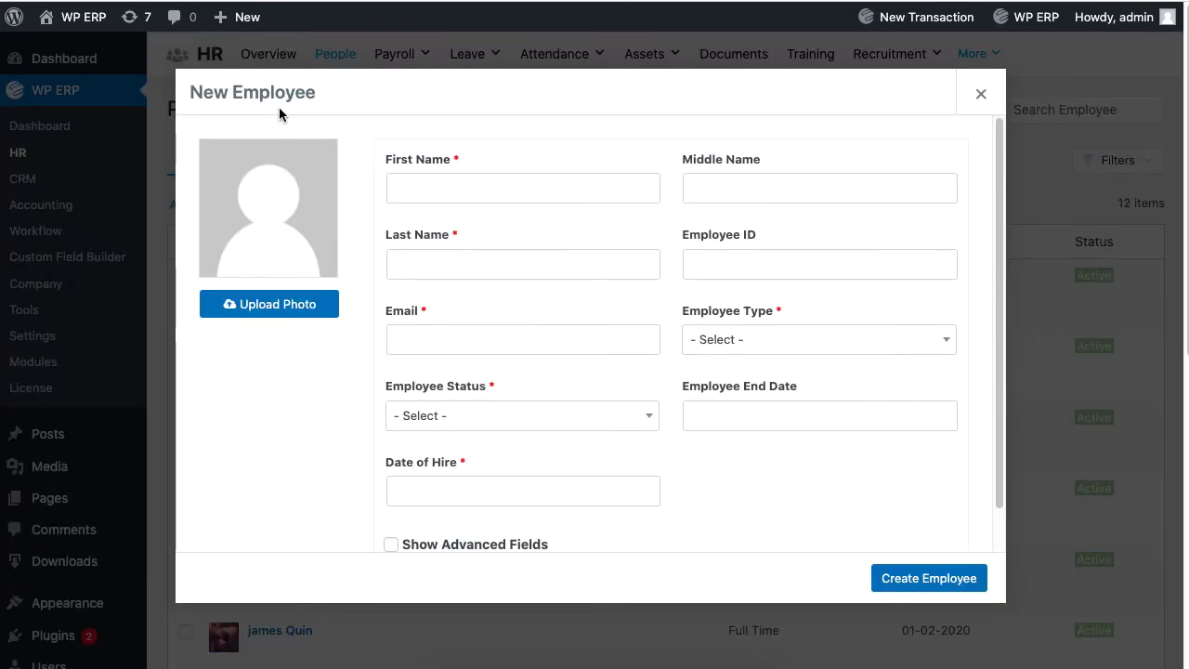
pyautogui.click(391, 545)
pyautogui.scroll(-5, 808, 473)
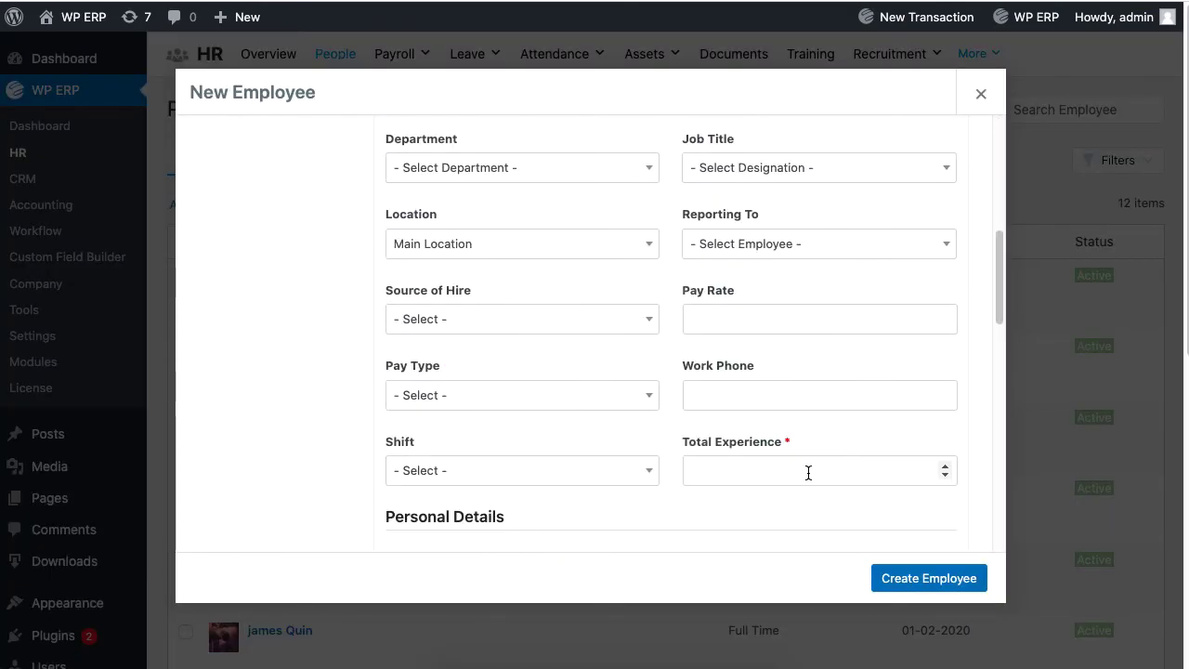
pyautogui.write('5')
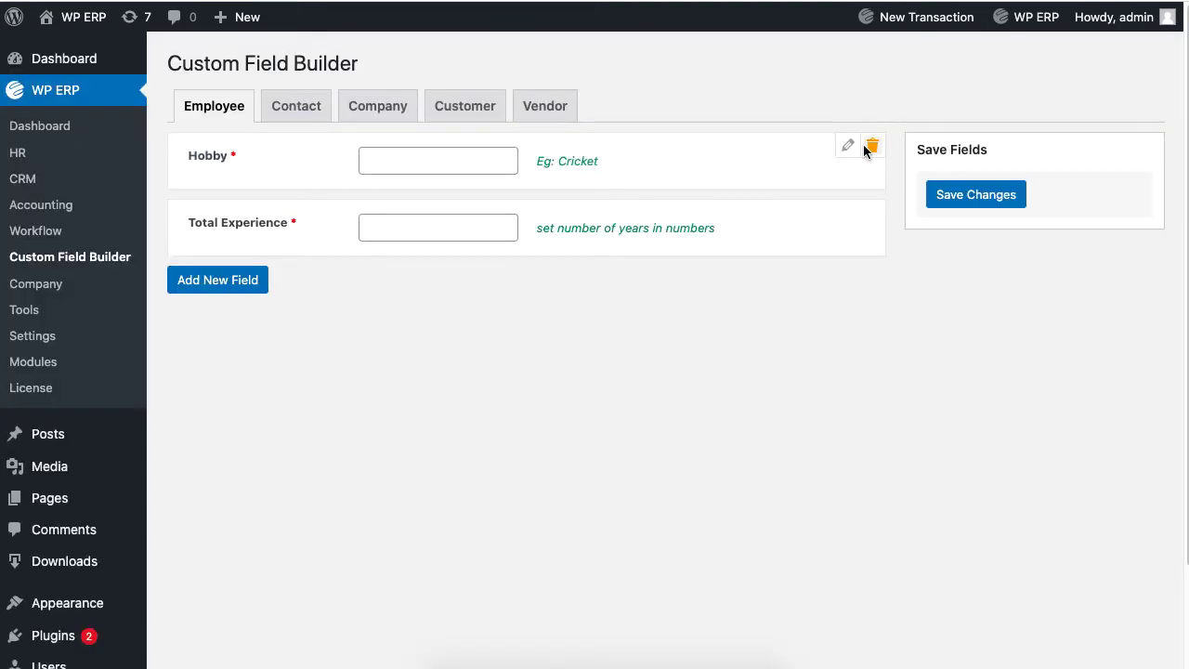
# Delete the Hobby field from the employee custom fields.
pyautogui.click(850, 149)
pyautogui.click(847, 443)
pyautogui.click(872, 149)
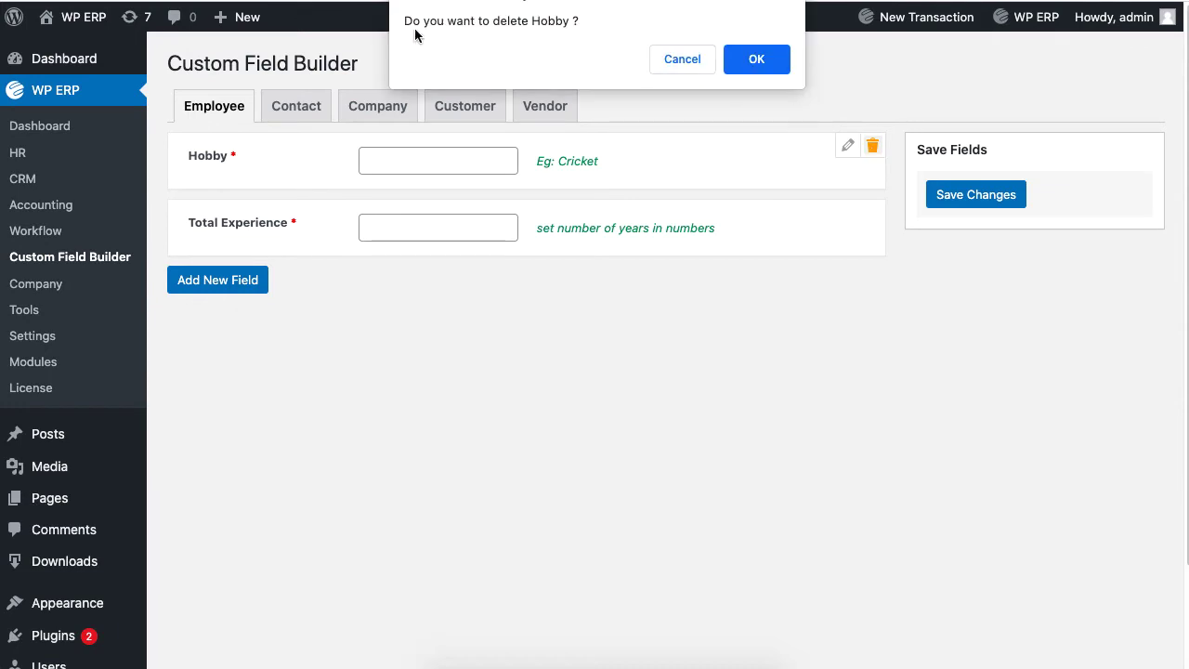
pyautogui.click(756, 58)
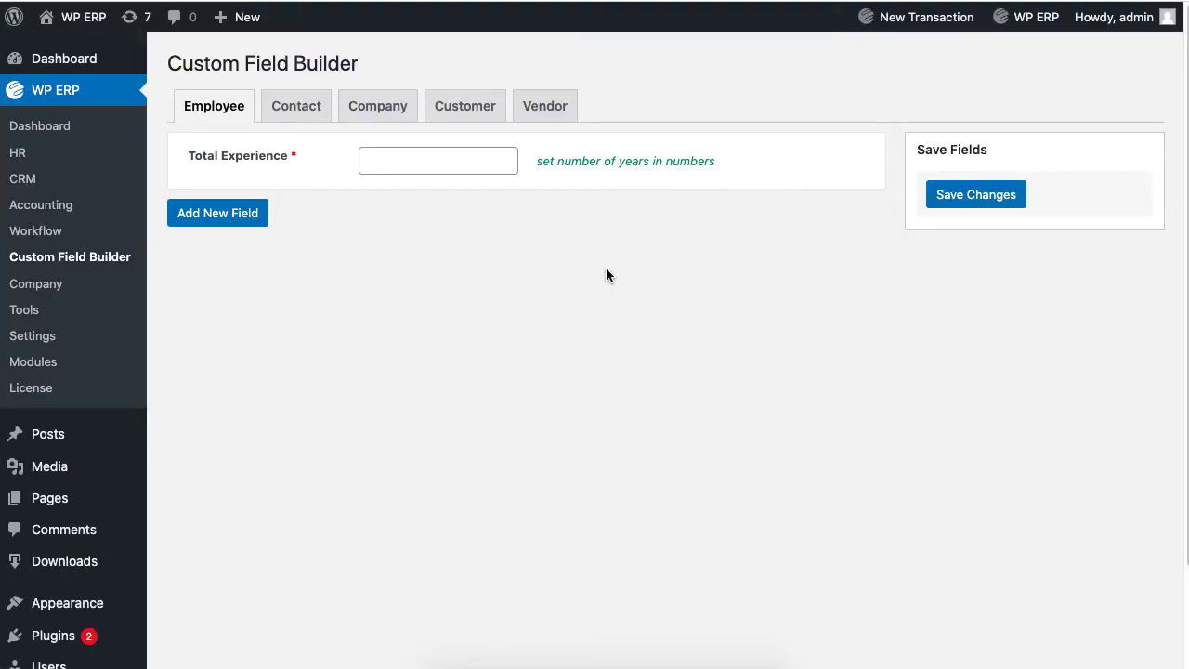
# Add a contact custom field labelled "Industry" and place it in the Top Area section.
pyautogui.click(299, 113)
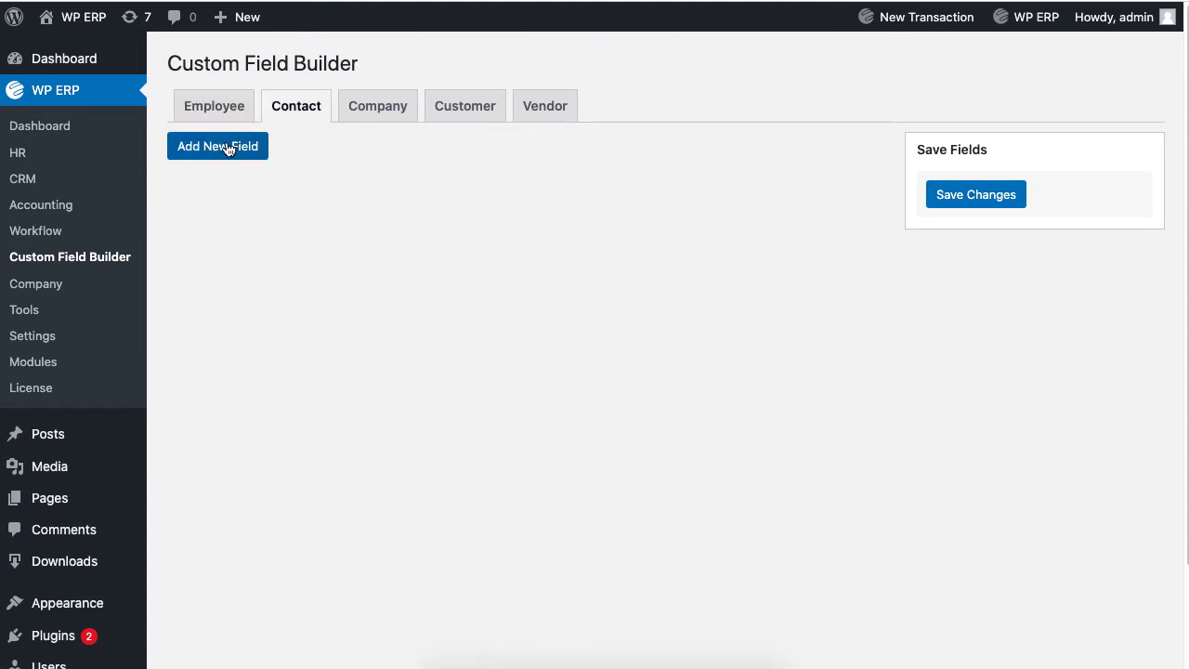
pyautogui.click(220, 155)
pyautogui.write('Industry')
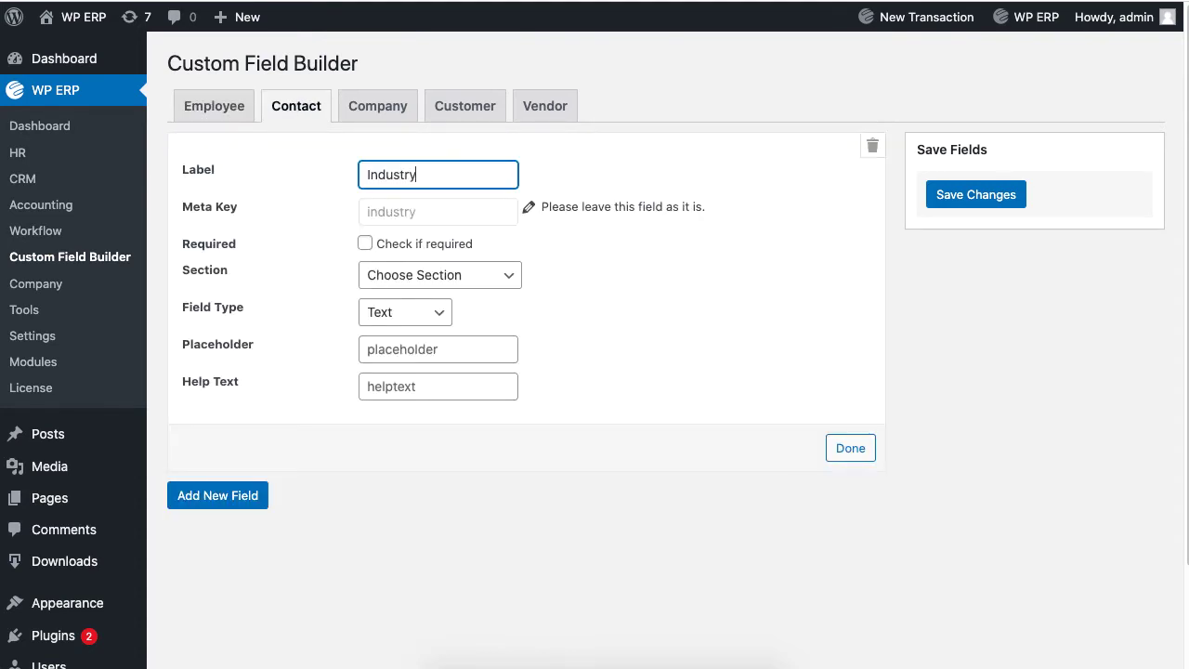
pyautogui.doubleClick(451, 247)
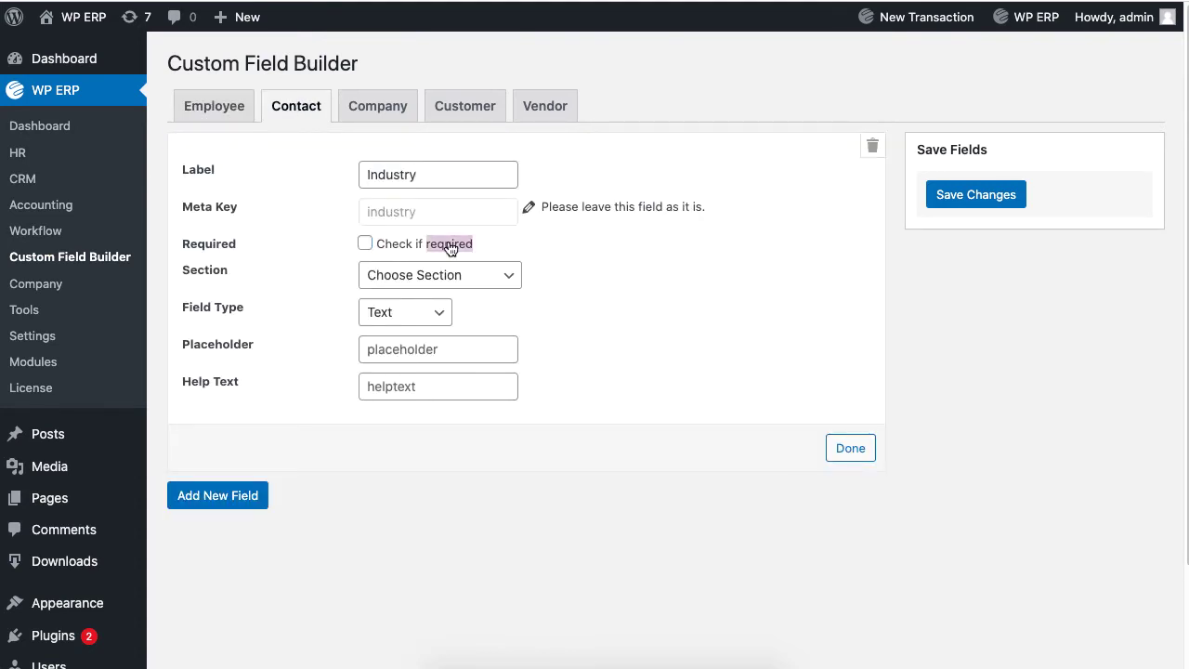
pyautogui.click(493, 275)
pyautogui.click(495, 277)
pyautogui.click(496, 275)
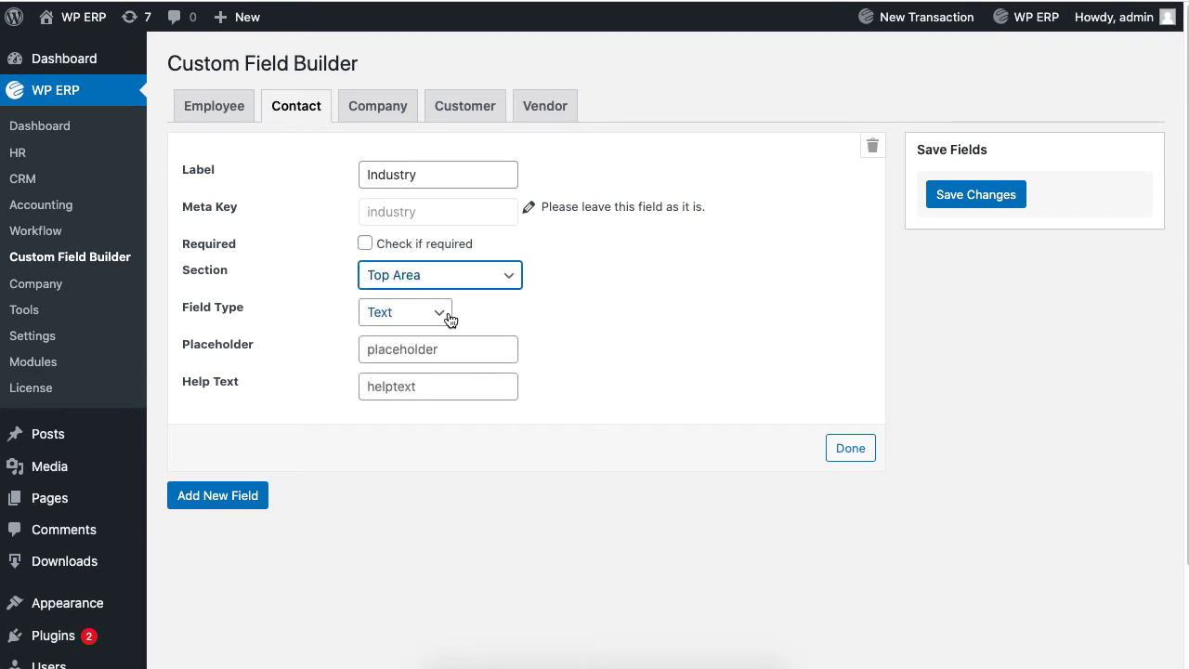
# Set the Industry field's help text to "set industry" and save the contact fields.
pyautogui.click(438, 387)
pyautogui.write('set industry')
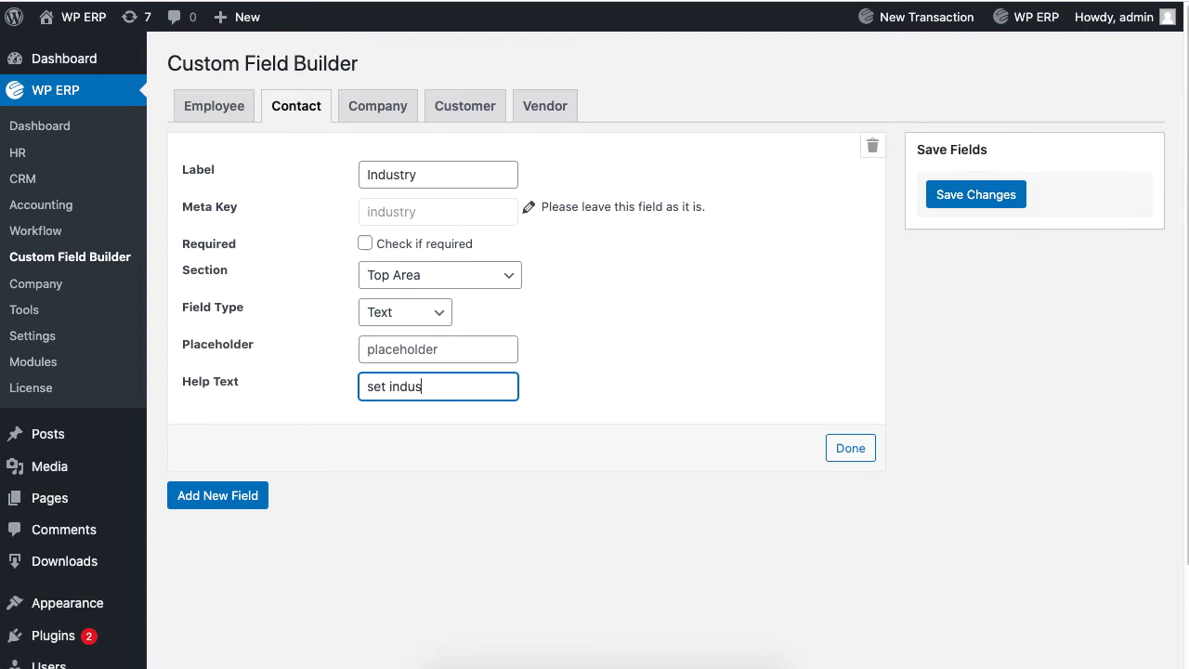
pyautogui.click(849, 449)
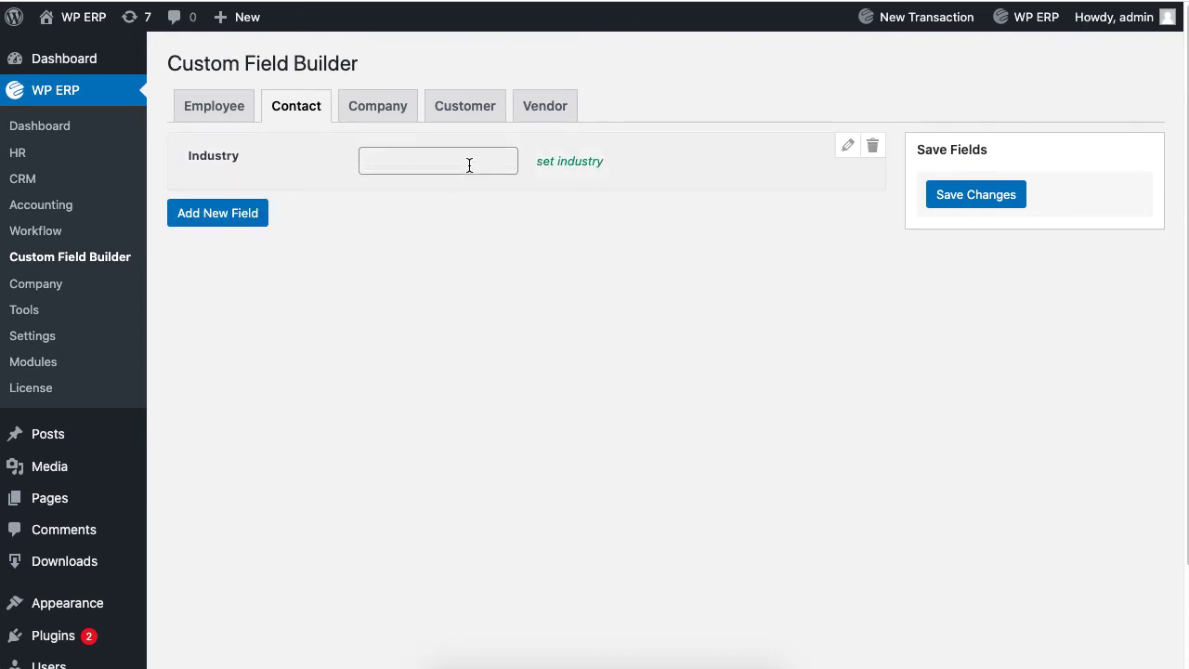
pyautogui.click(962, 196)
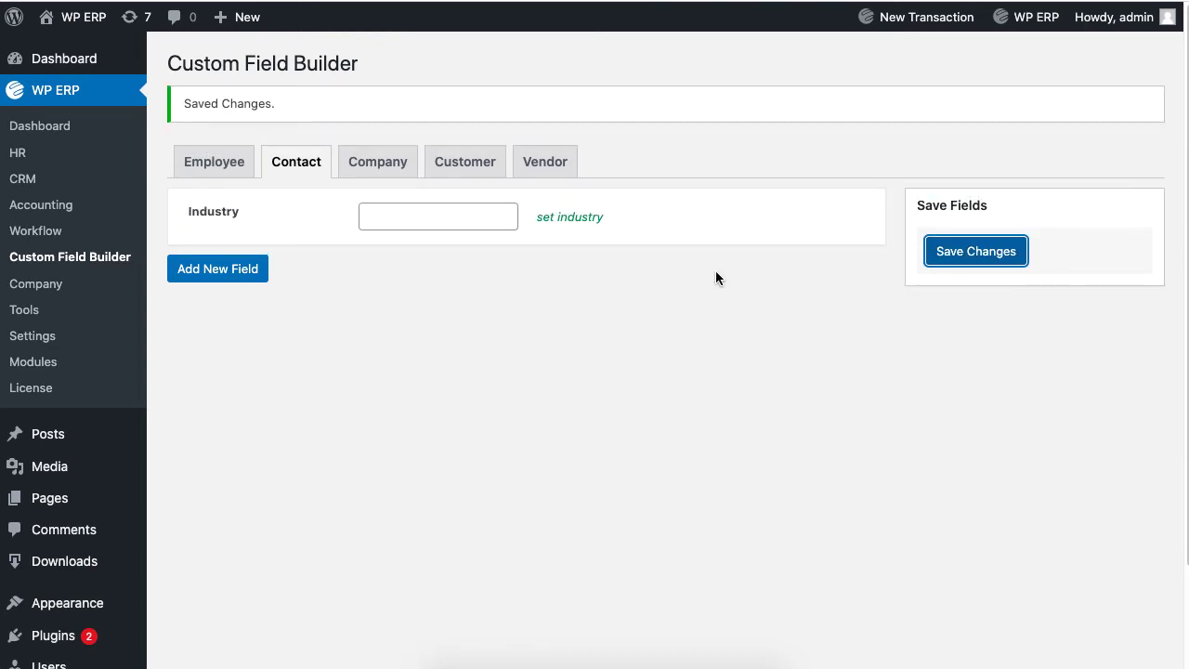
# Check the Industry field by opening a new CRM contact form and entering "Shipping" in it.
pyautogui.click(28, 181)
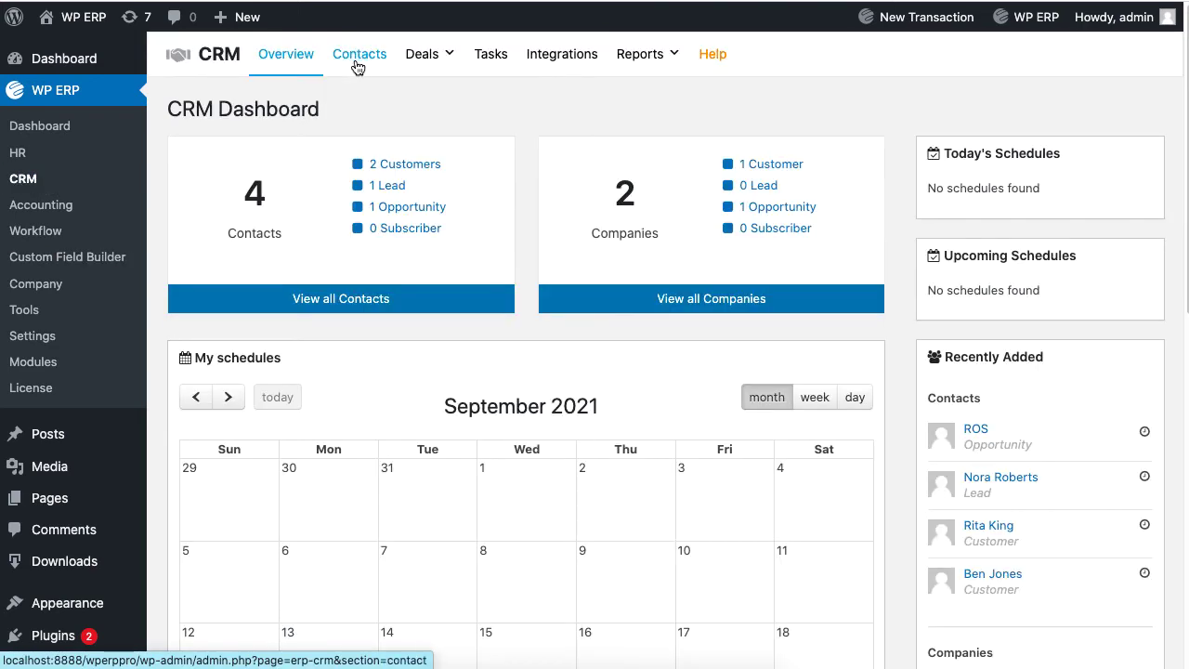
pyautogui.click(359, 59)
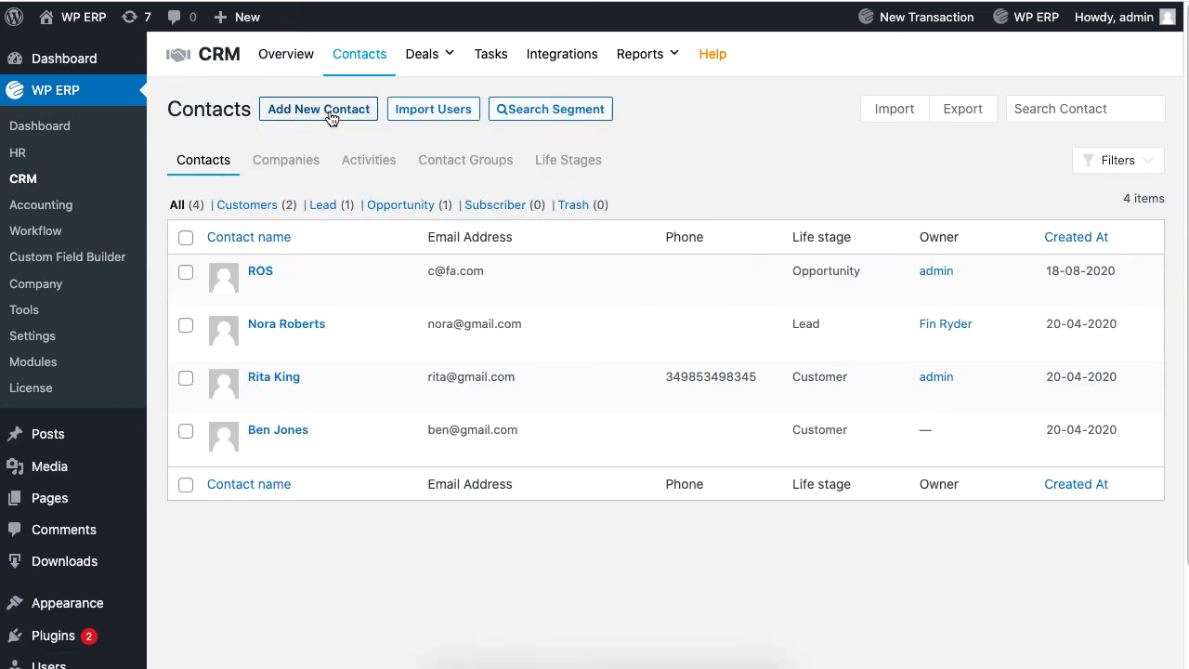
pyautogui.click(329, 110)
pyautogui.click(457, 202)
pyautogui.write('Shipping')
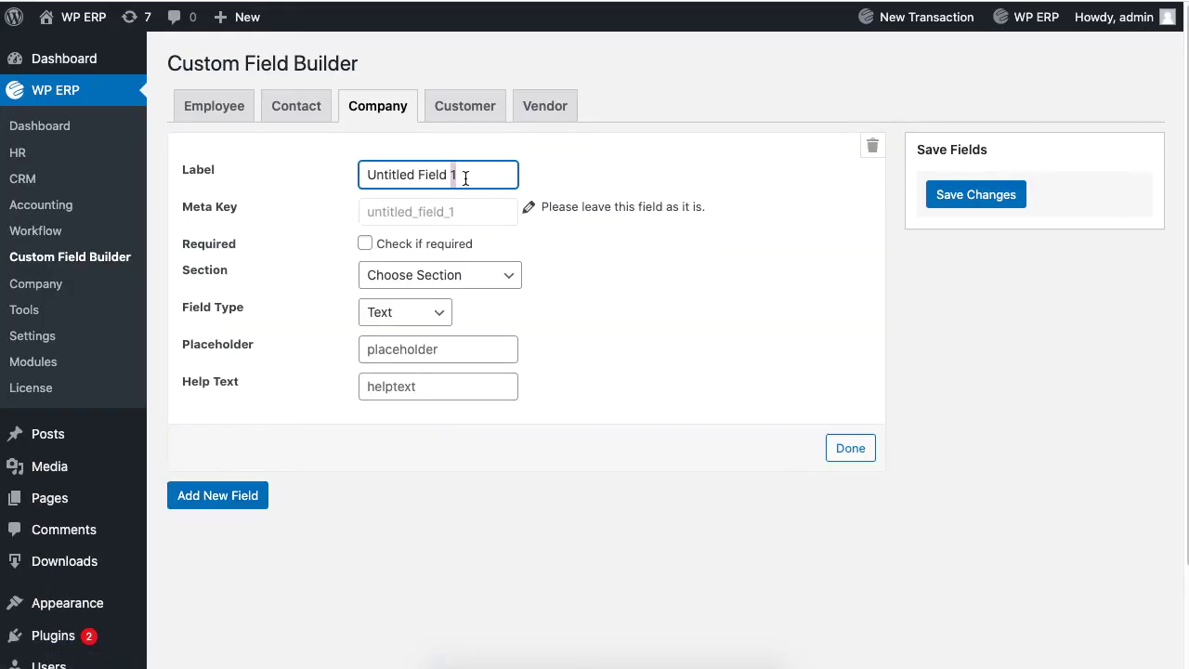
# Label the new company custom field "Public Company ?", make it required and place it in the Bottom Area section.
pyautogui.click(465, 178)
pyautogui.write('Public Company ?')
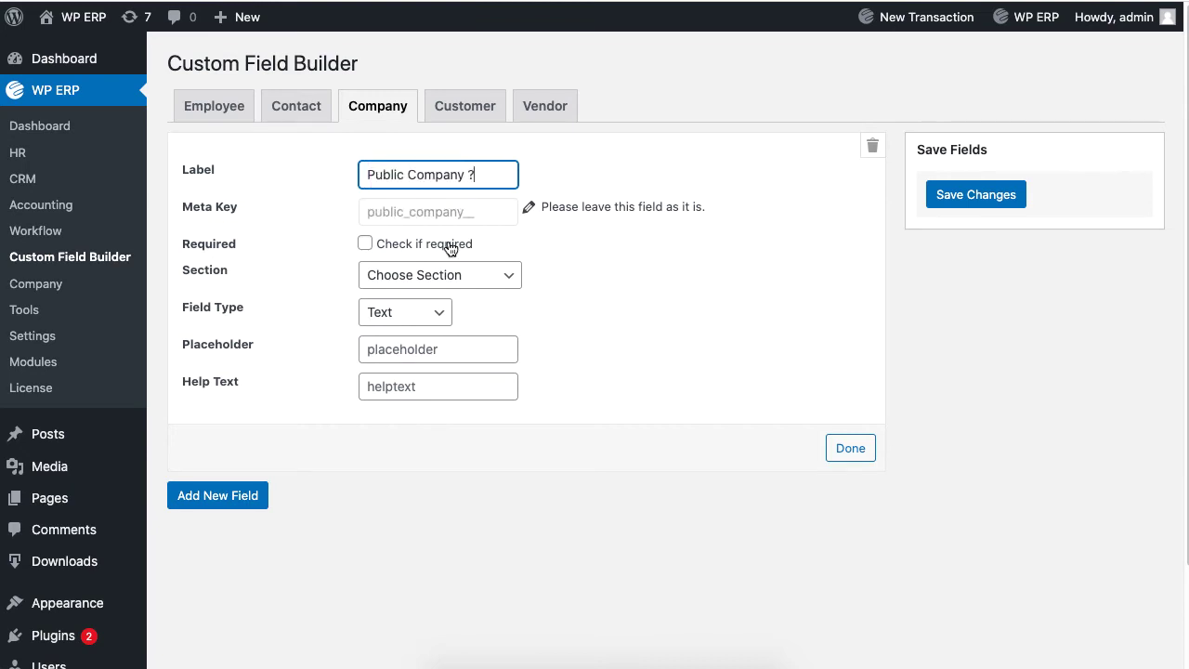
pyautogui.click(446, 245)
pyautogui.click(440, 275)
pyautogui.click(467, 402)
# Make the "Public Company ?" field a Radio field with a "Yes" option.
pyautogui.click(437, 316)
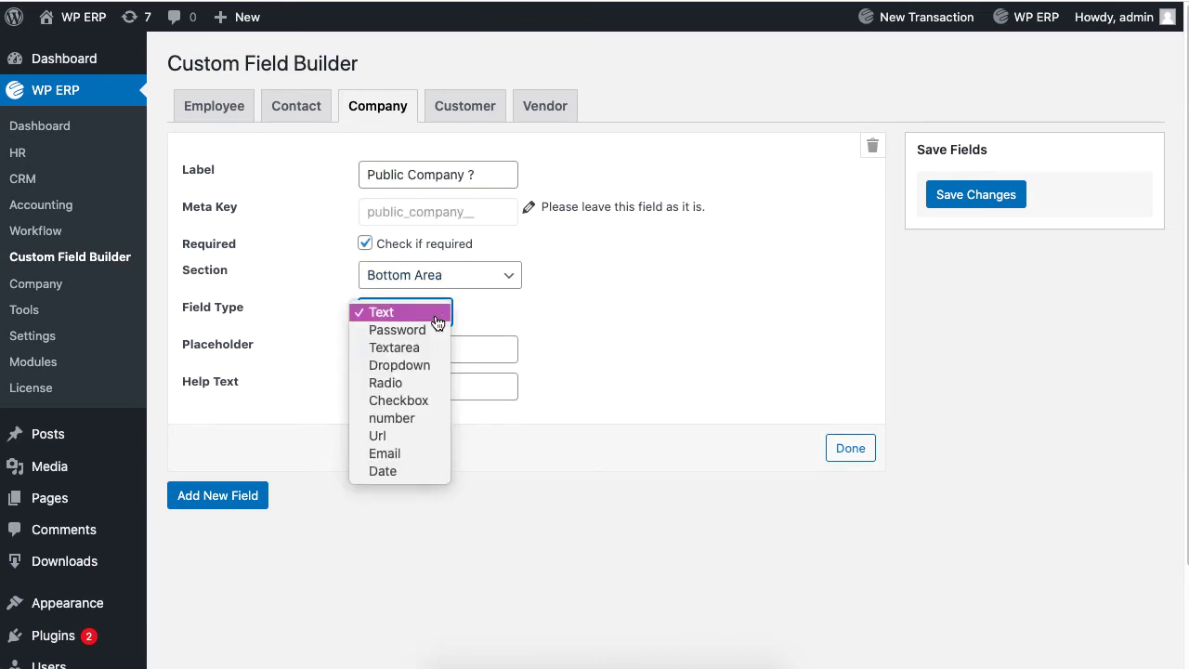
pyautogui.click(427, 383)
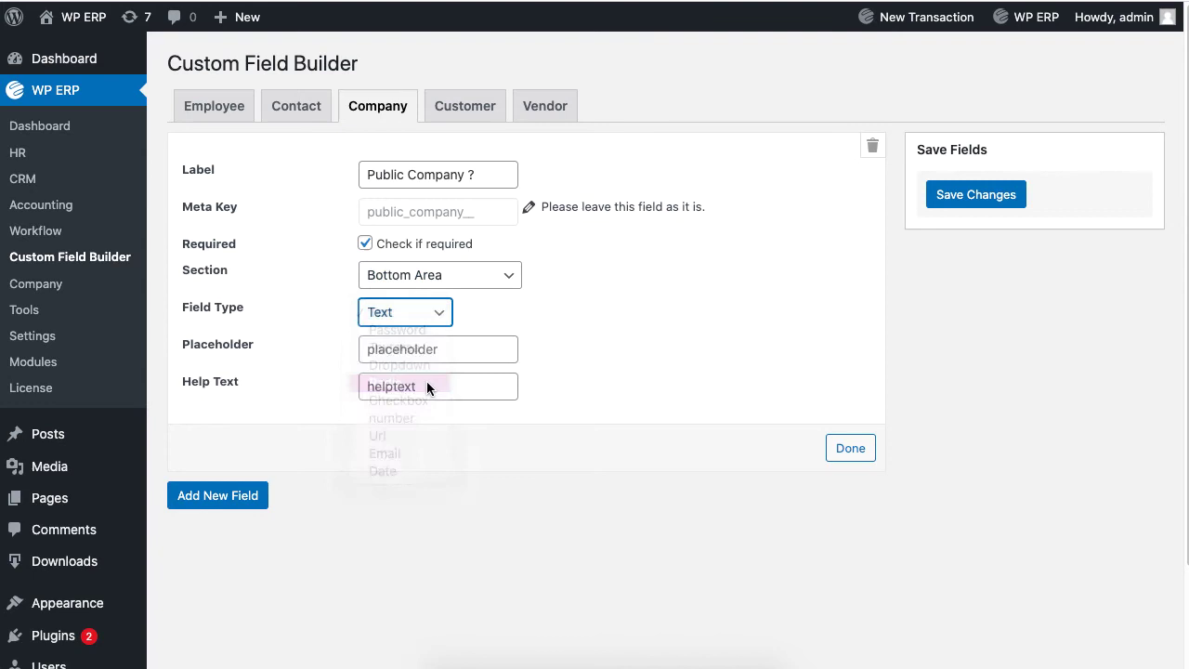
pyautogui.click(434, 350)
pyautogui.write('Yes')
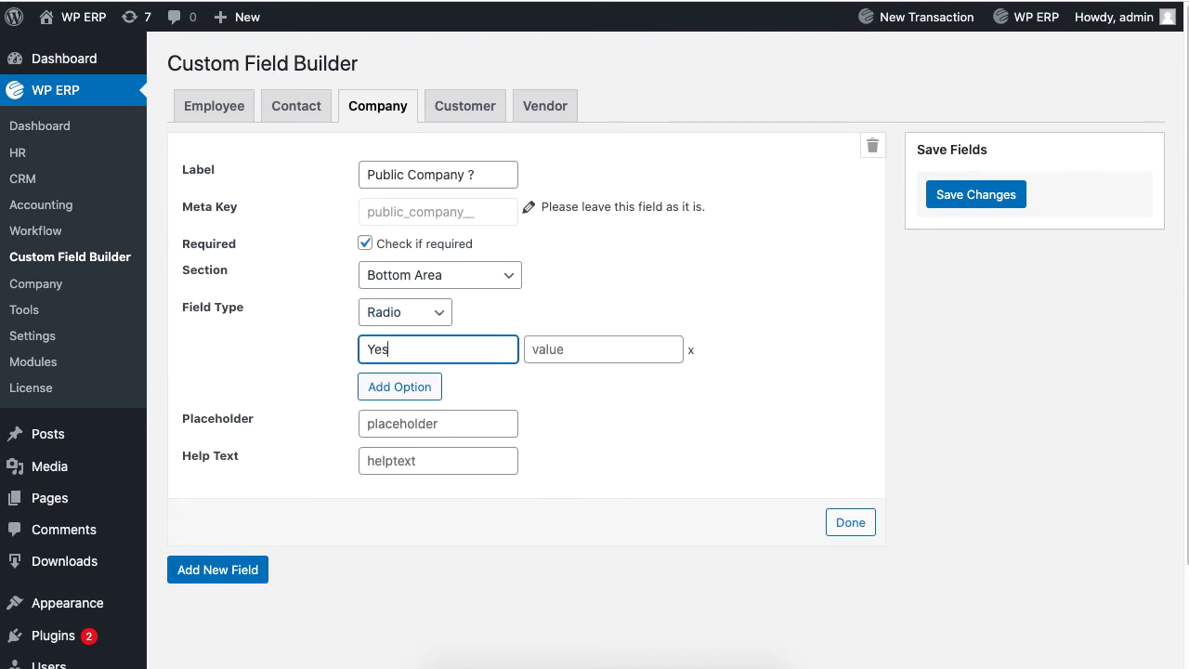
# Set the "Public Company ?" field's help text to "Ignore if Company is Private" and save the company fields.
pyautogui.click(451, 457)
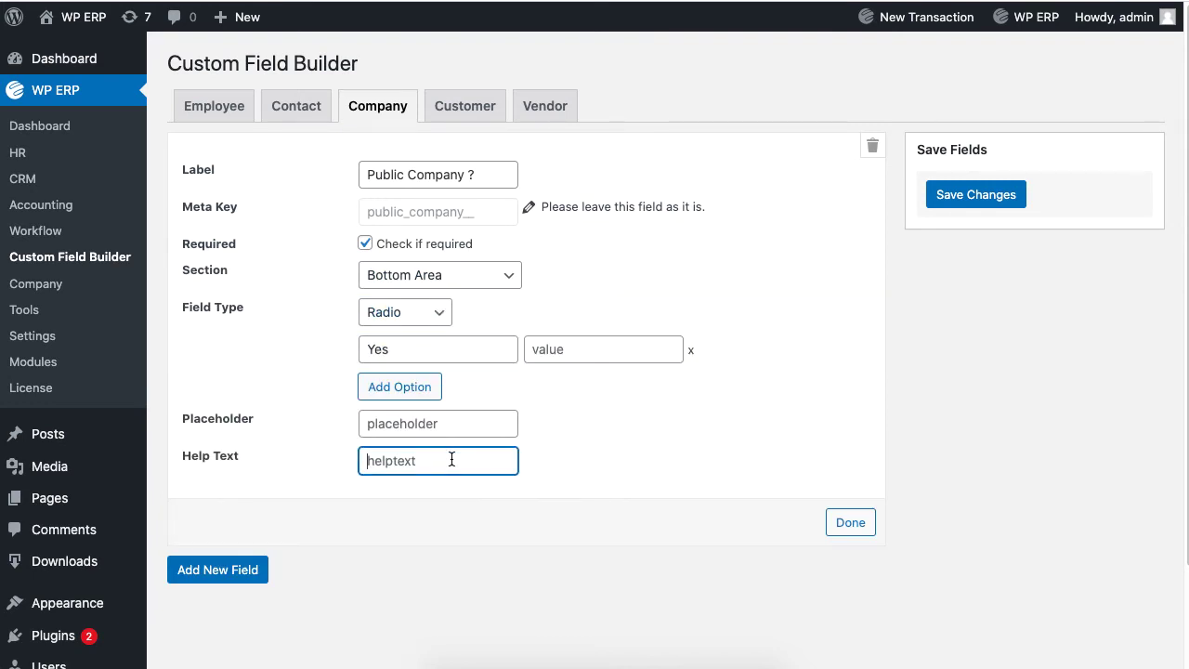
pyautogui.write('Check here if Company is Private')
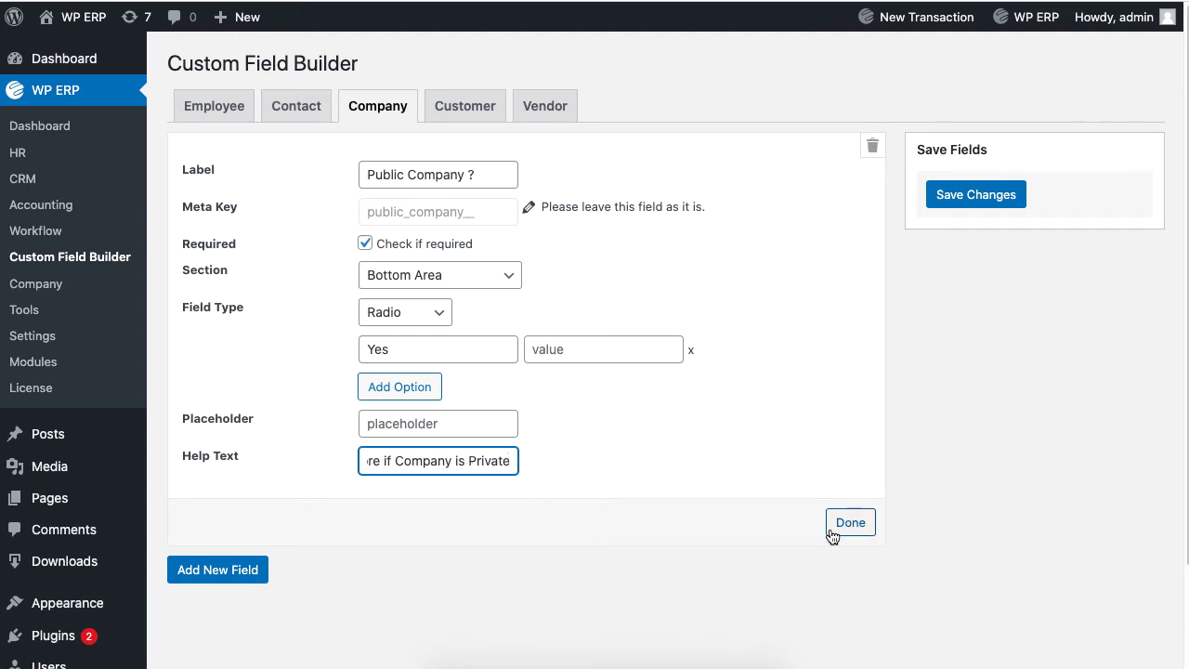
pyautogui.click(833, 528)
pyautogui.click(969, 199)
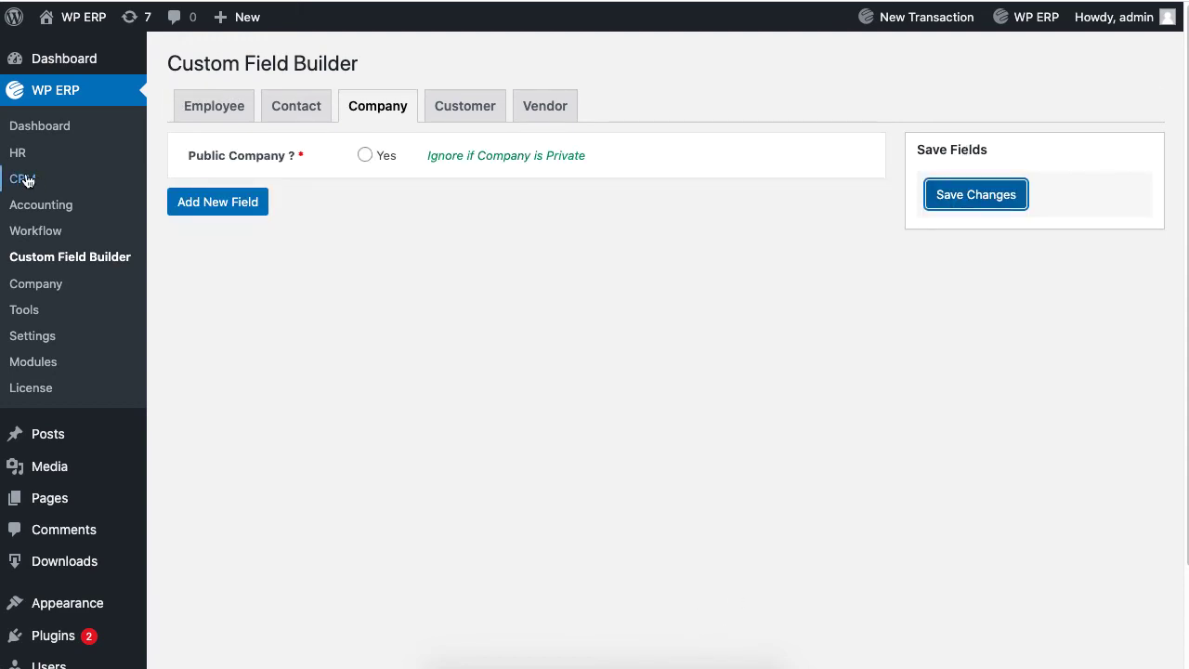
# Check the "Public Company ?" field by opening a new company form in the CRM company list.
pyautogui.click(25, 181)
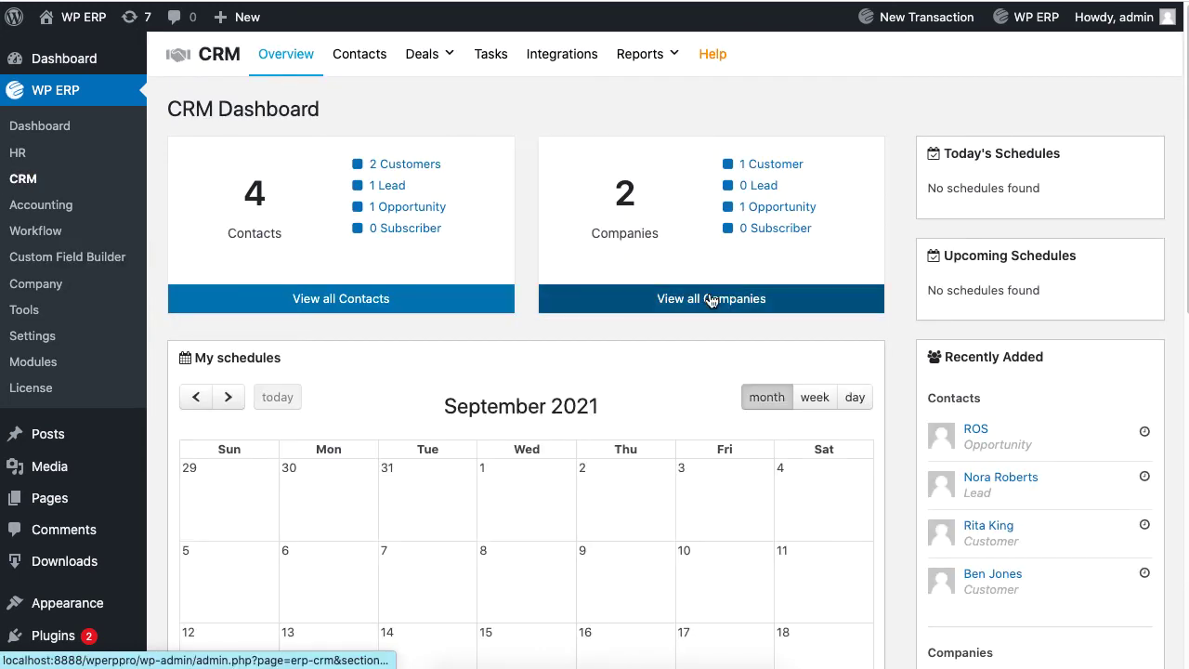
pyautogui.click(823, 299)
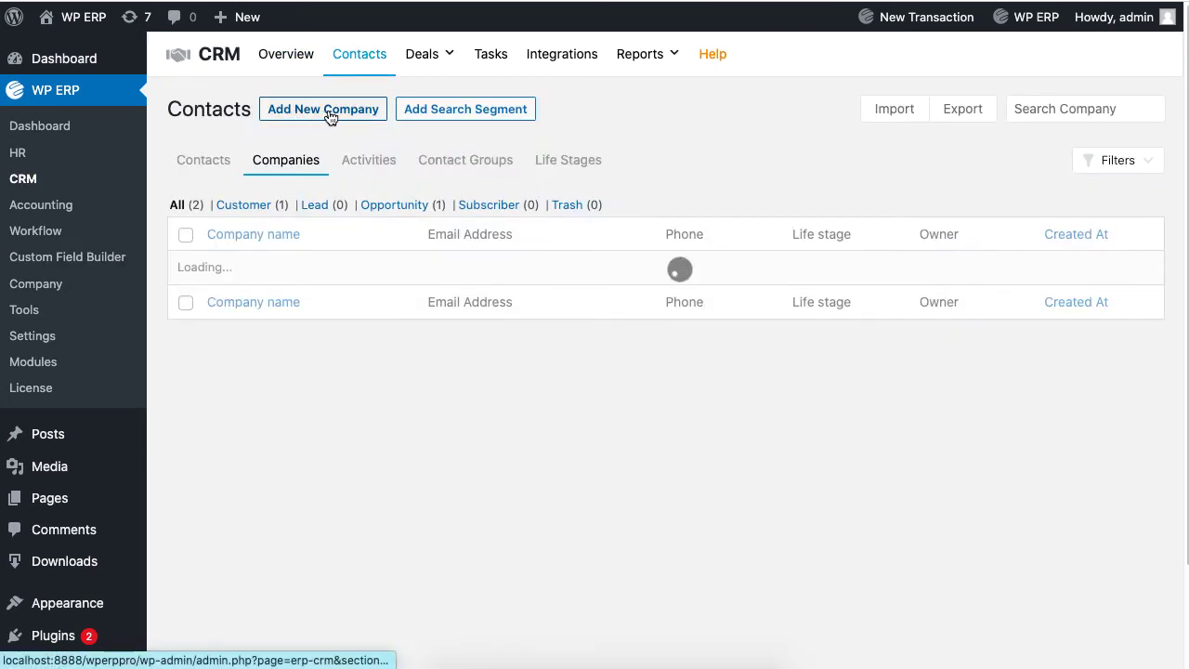
pyautogui.click(325, 108)
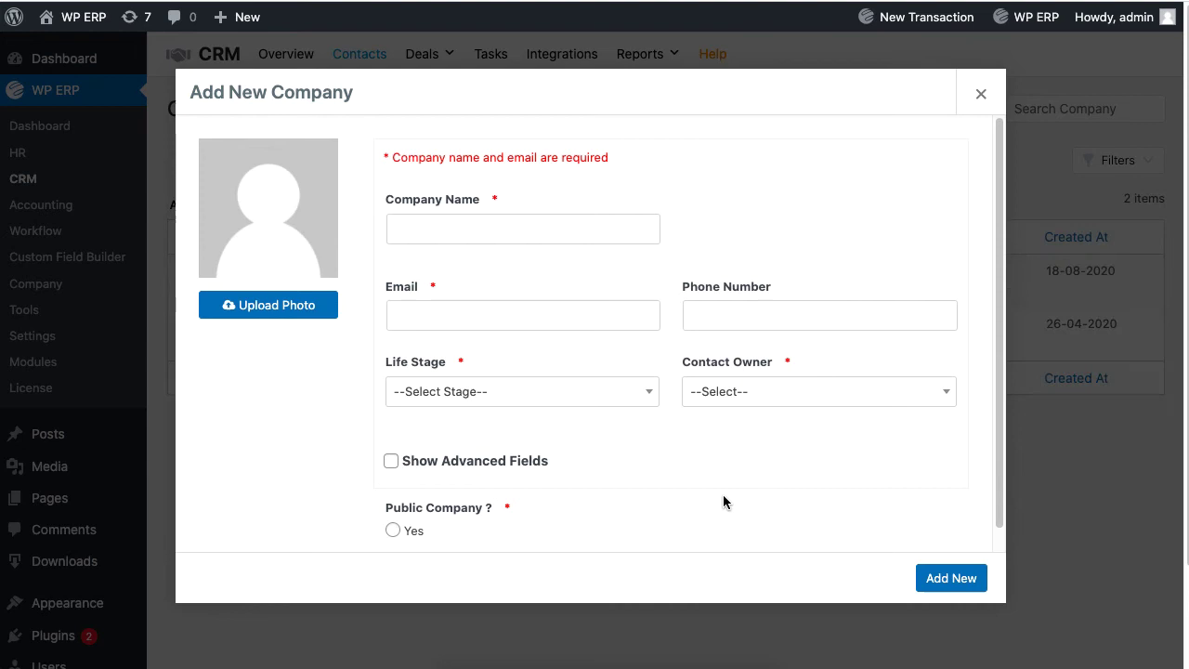
pyautogui.scroll(-1, 894, 480)
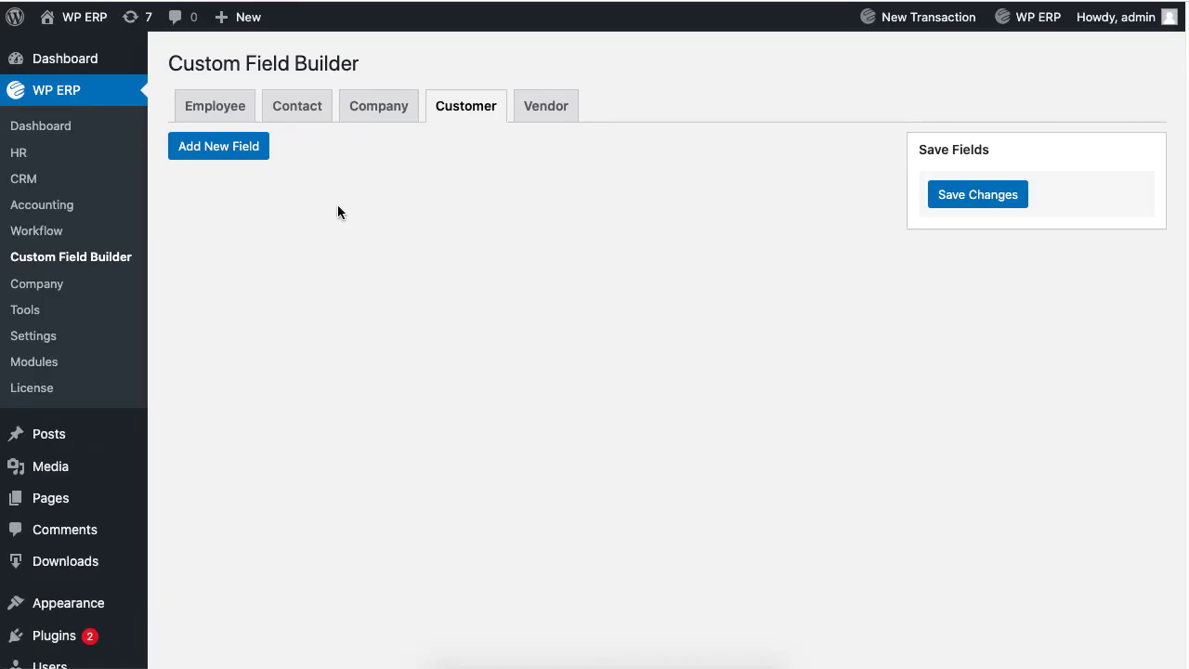
# Add a customer custom field labelled "Customer Age" in the Custom Field Builder.
pyautogui.click(462, 110)
pyautogui.click(216, 152)
pyautogui.doubleClick(420, 175)
pyautogui.tripleClick(420, 175)
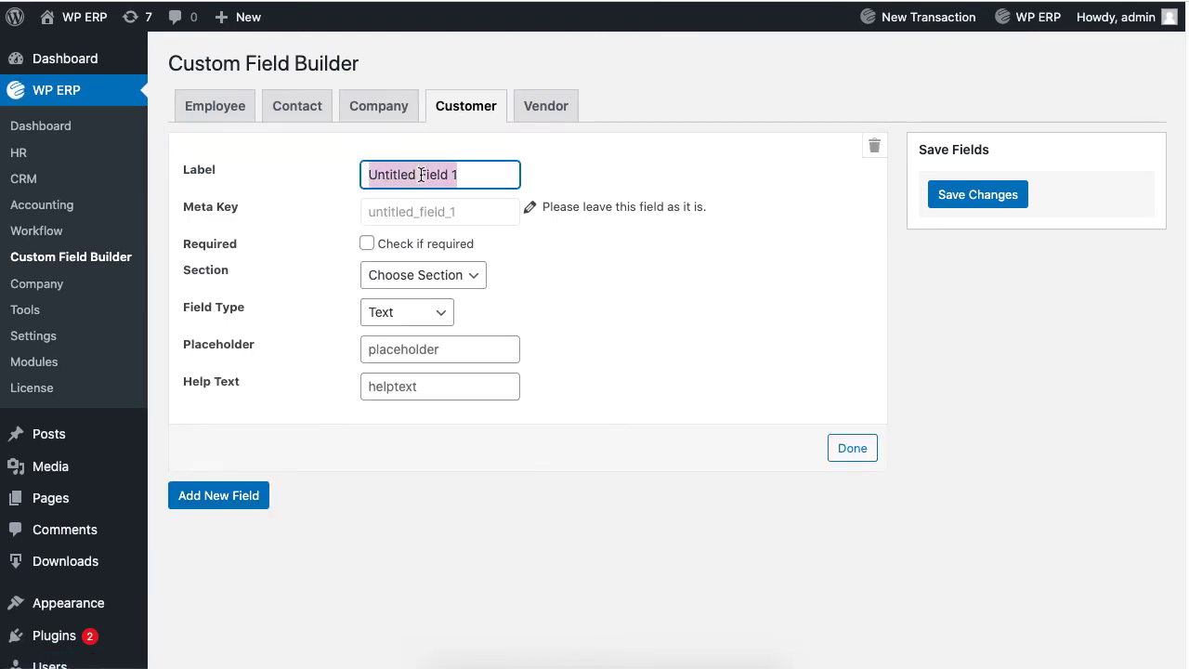
pyautogui.write('Customer Age')
# Make the Customer Age field a required number field in the Top Area section and save the customer fields.
pyautogui.click(367, 244)
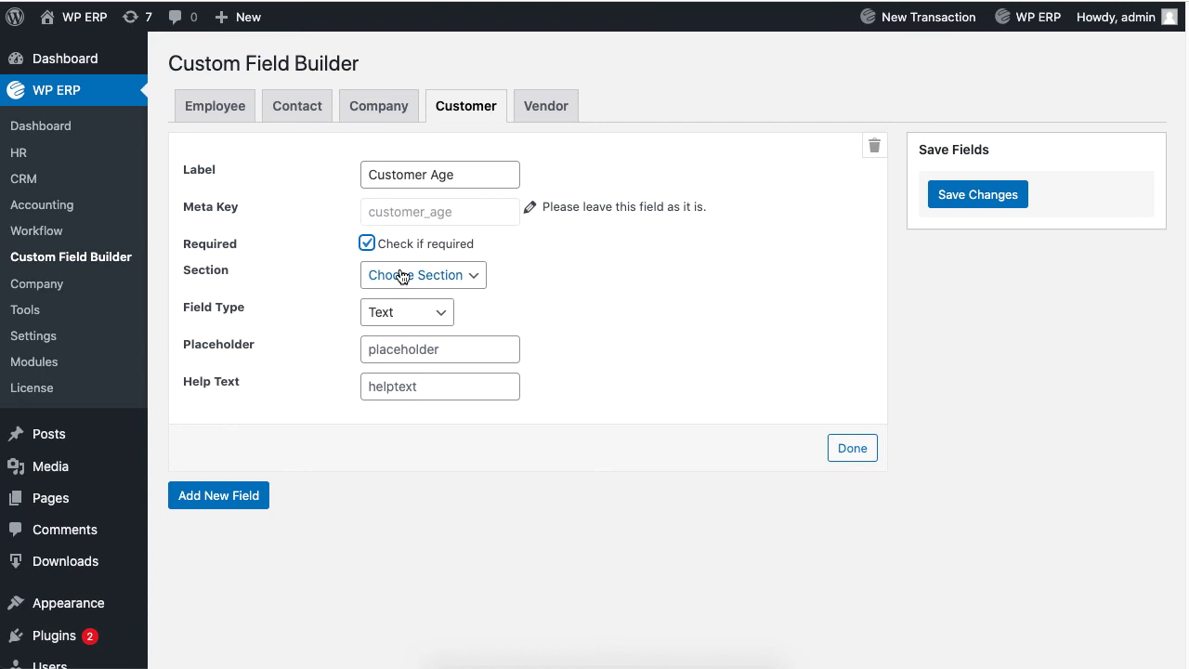
pyautogui.click(400, 275)
pyautogui.click(429, 293)
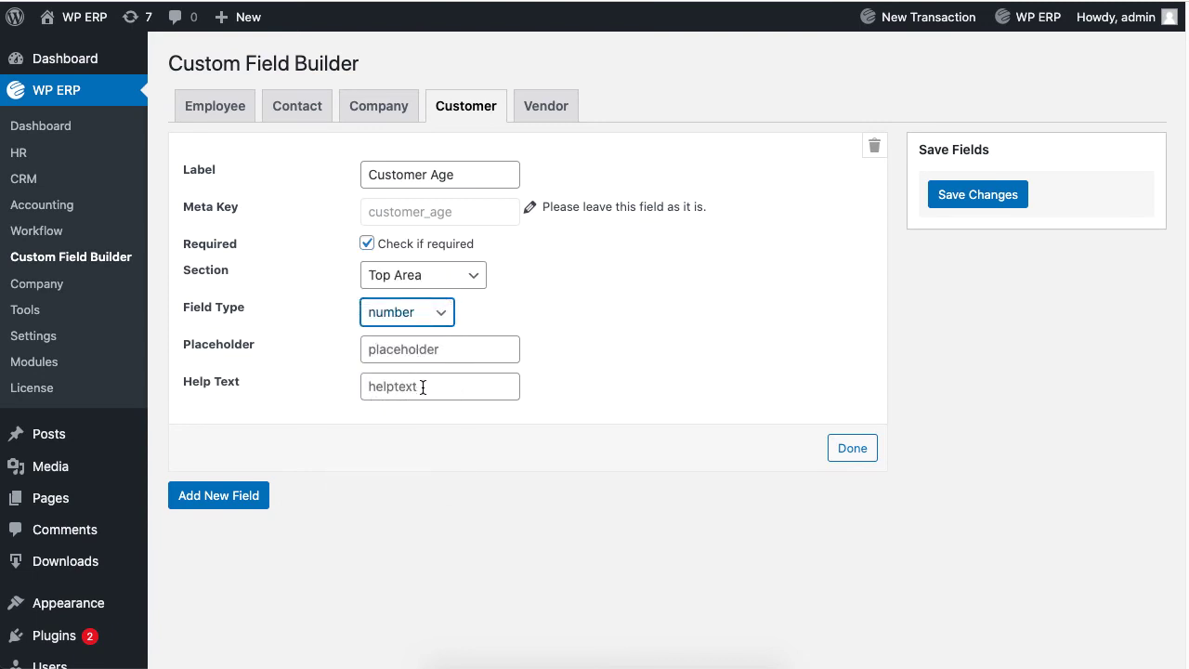
pyautogui.click(852, 448)
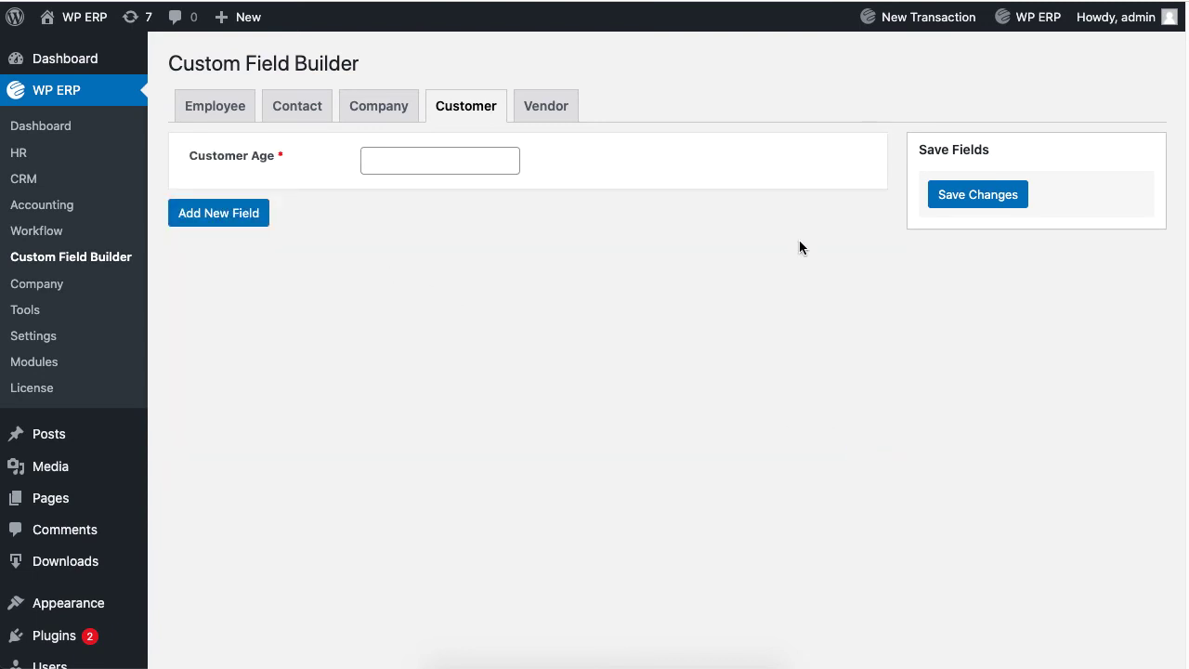
pyautogui.click(968, 205)
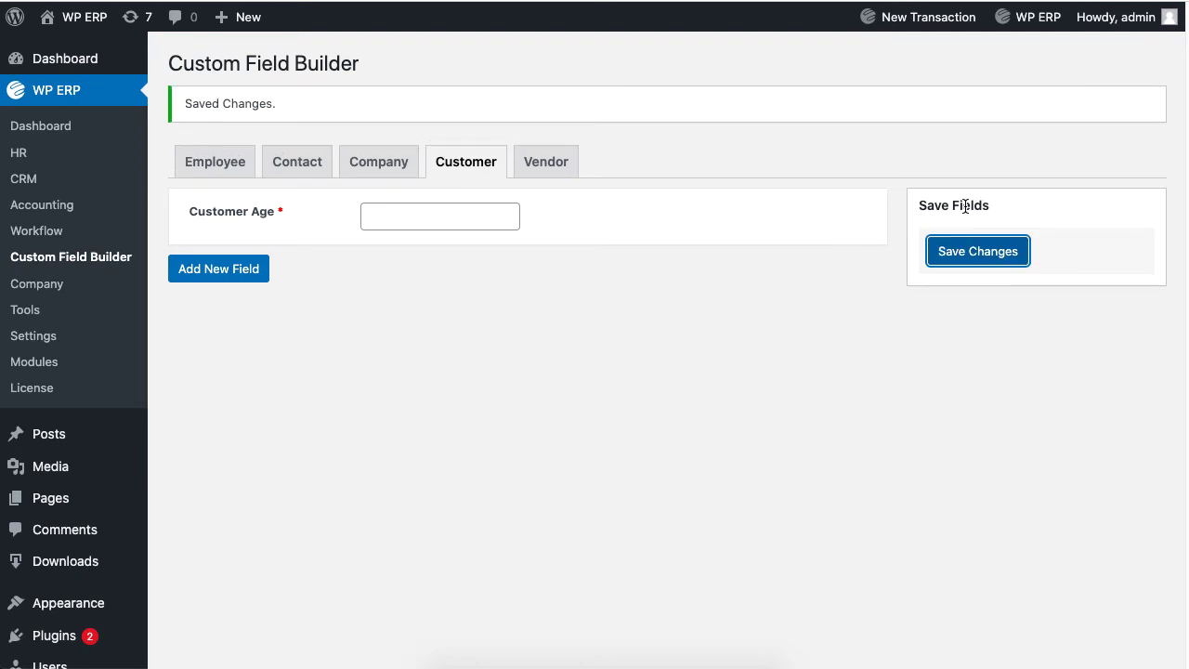
# Open a new customer form from the Accounting customer list to check the Customer Age field.
pyautogui.click(84, 206)
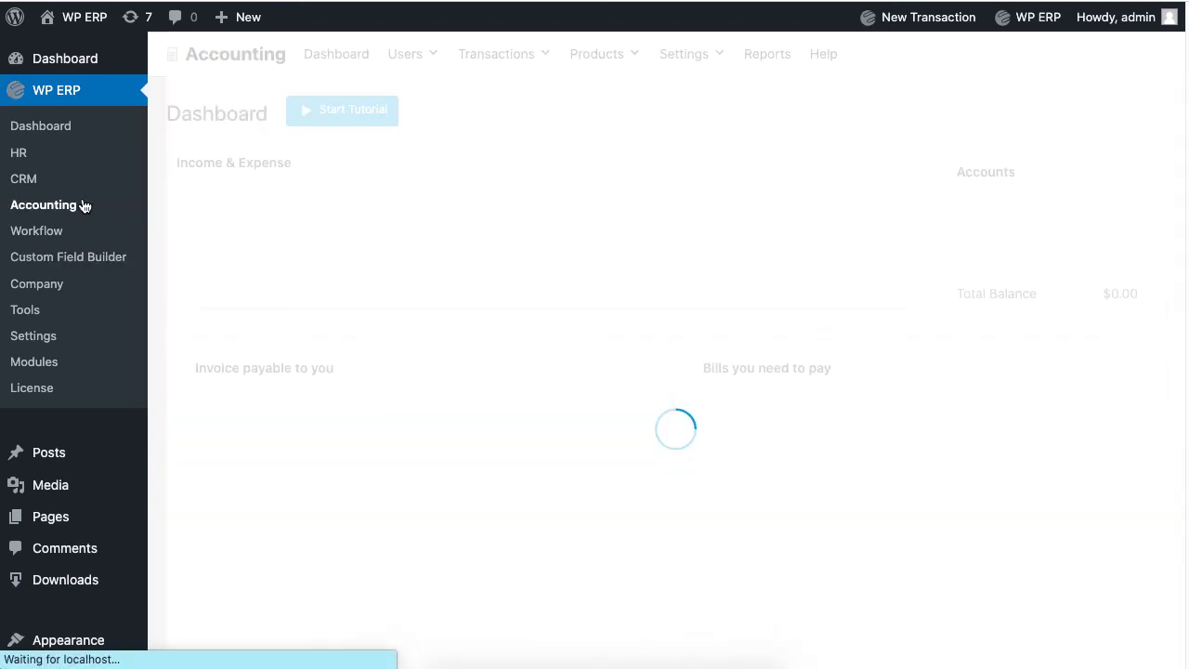
pyautogui.moveTo(435, 54)
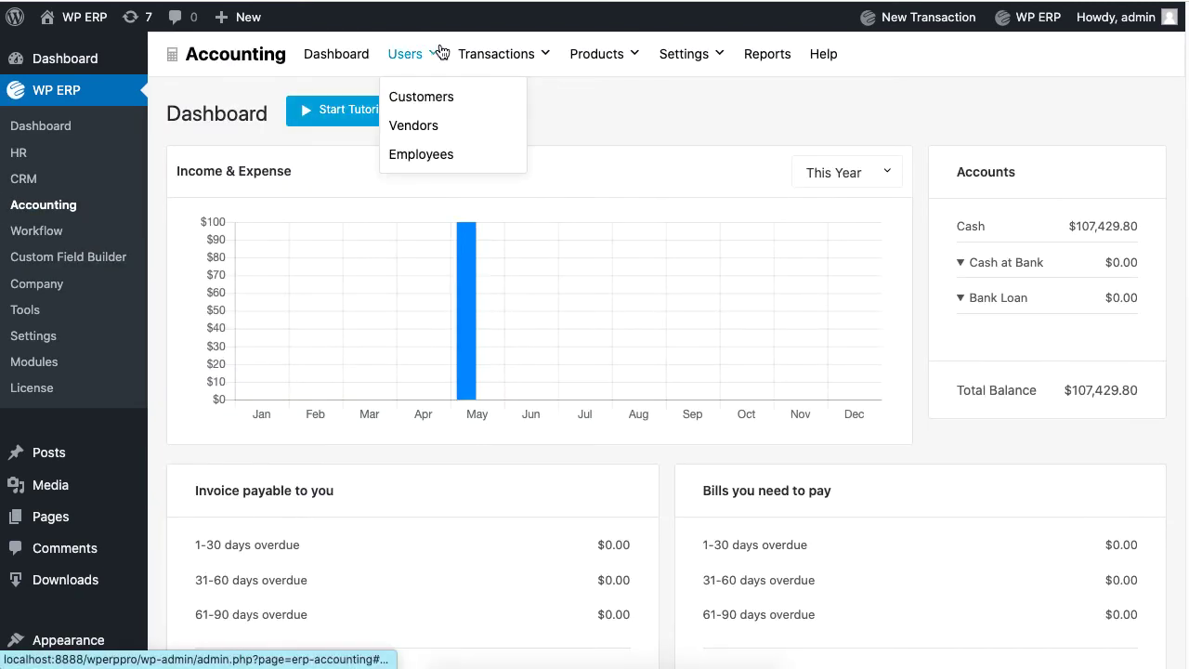
pyautogui.click(449, 104)
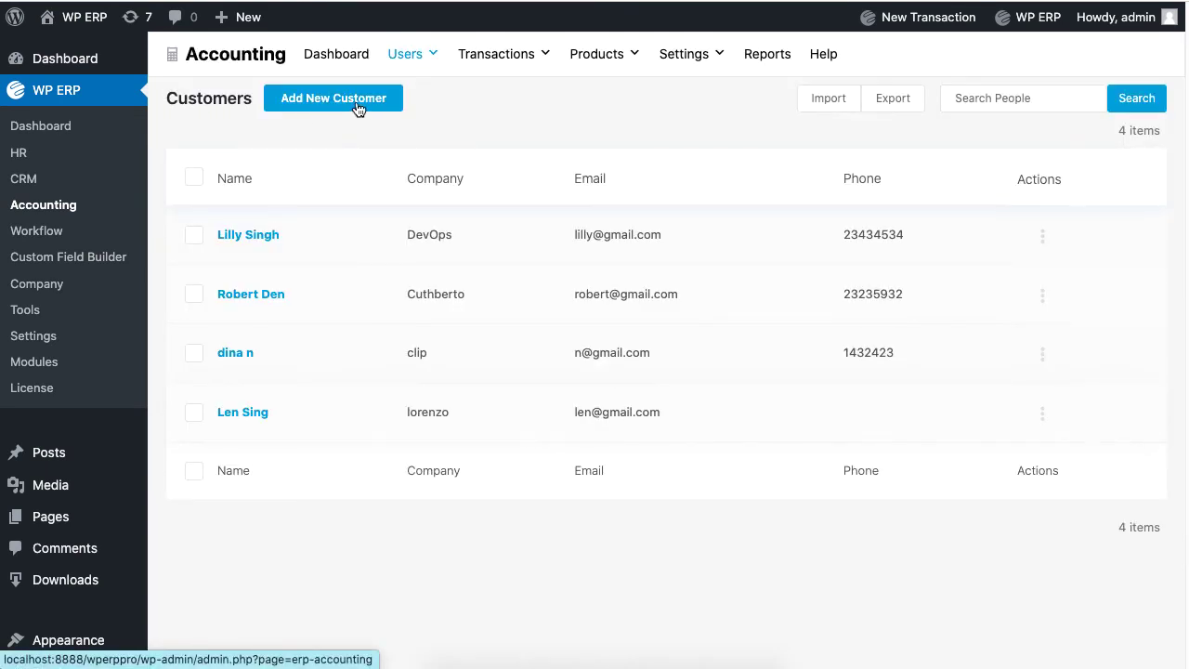
pyautogui.click(358, 109)
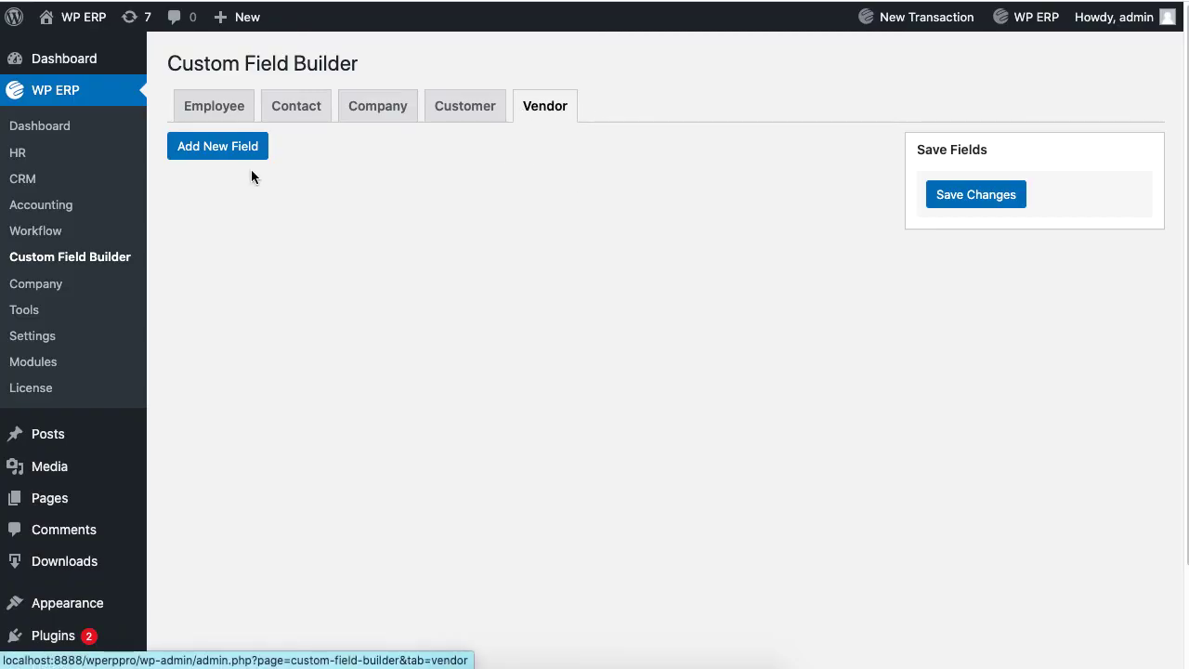
# Add a required vendor custom field labelled "Vendor ID" of type number in the Top Area section.
pyautogui.click(214, 148)
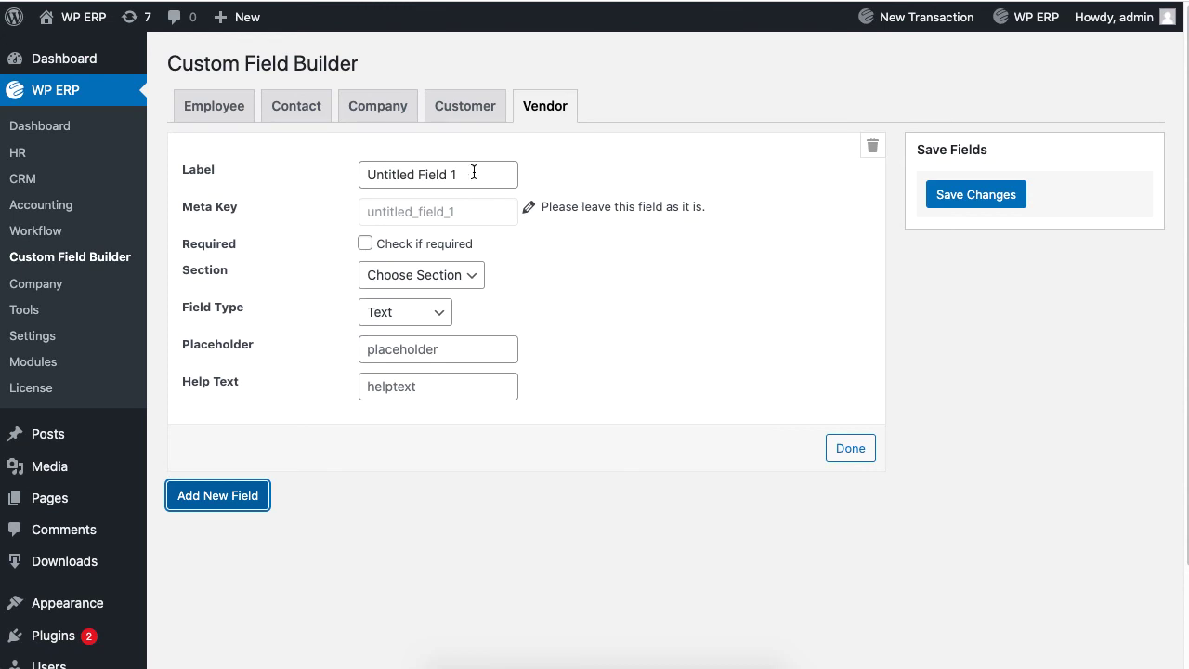
pyautogui.moveTo(474, 172); pyautogui.dragTo(338, 175)
pyautogui.write('Vendor ID')
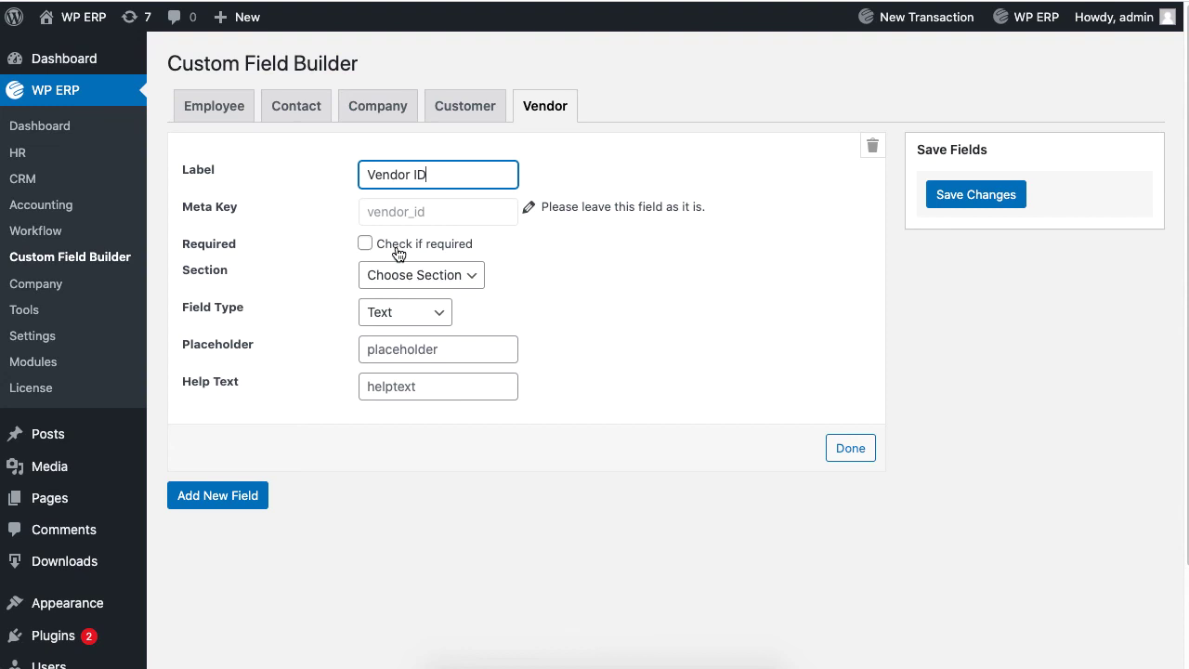
pyautogui.click(403, 245)
pyautogui.click(406, 274)
pyautogui.click(442, 292)
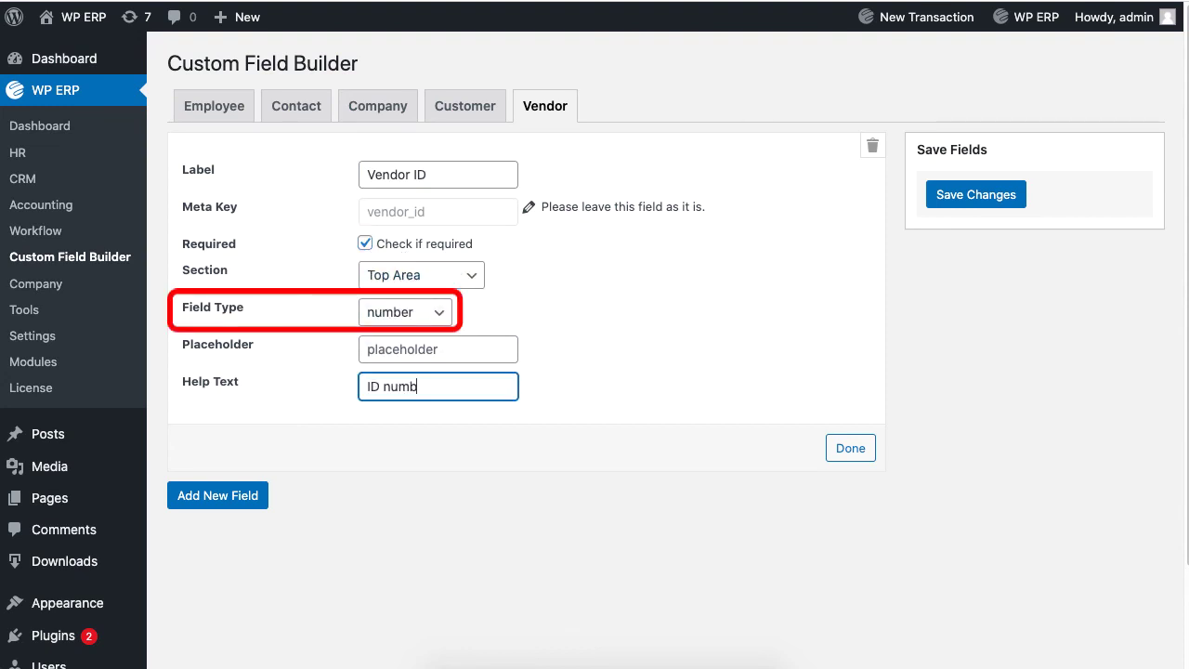
# Set the Vendor ID field's help text to "ID number only" and save the vendor fields.
pyautogui.write('only')
pyautogui.click(851, 449)
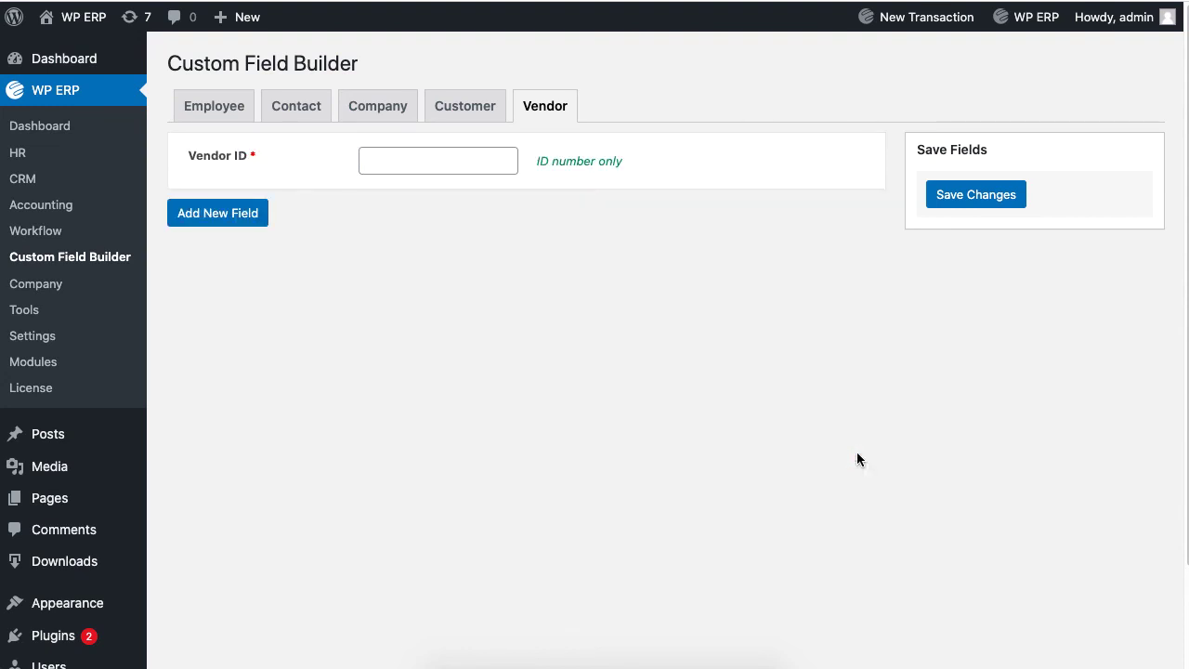
pyautogui.click(965, 206)
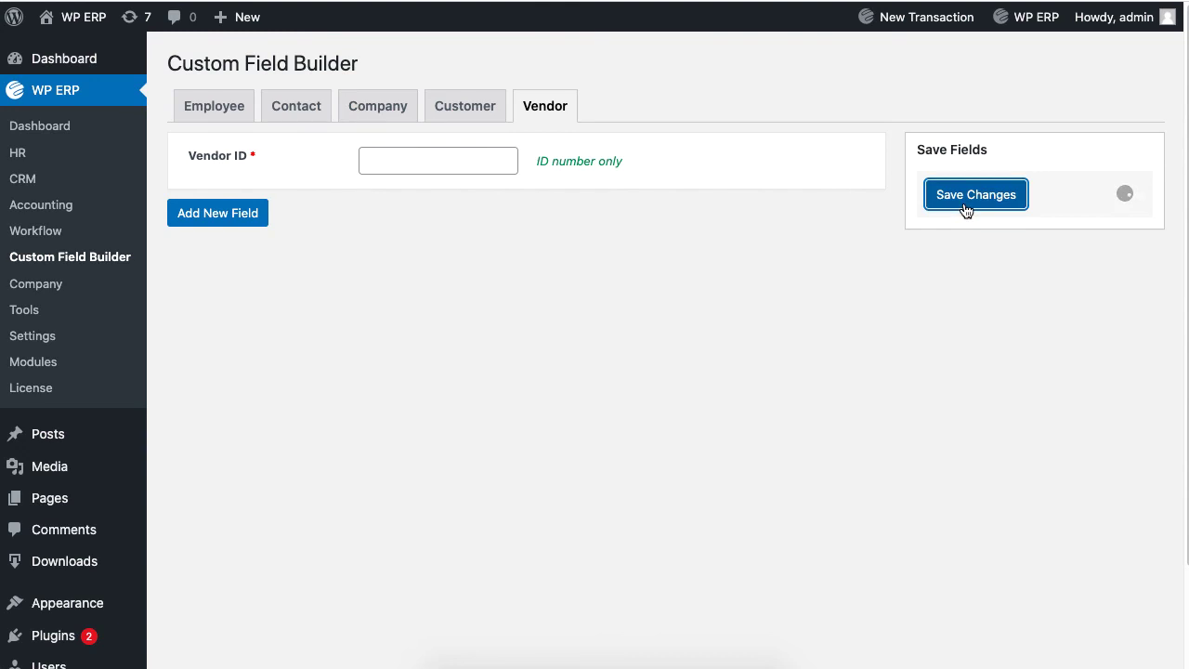
# Check the Vendor ID field by opening a new vendor form in Accounting and entering a vendor ID number in it.
pyautogui.click(73, 212)
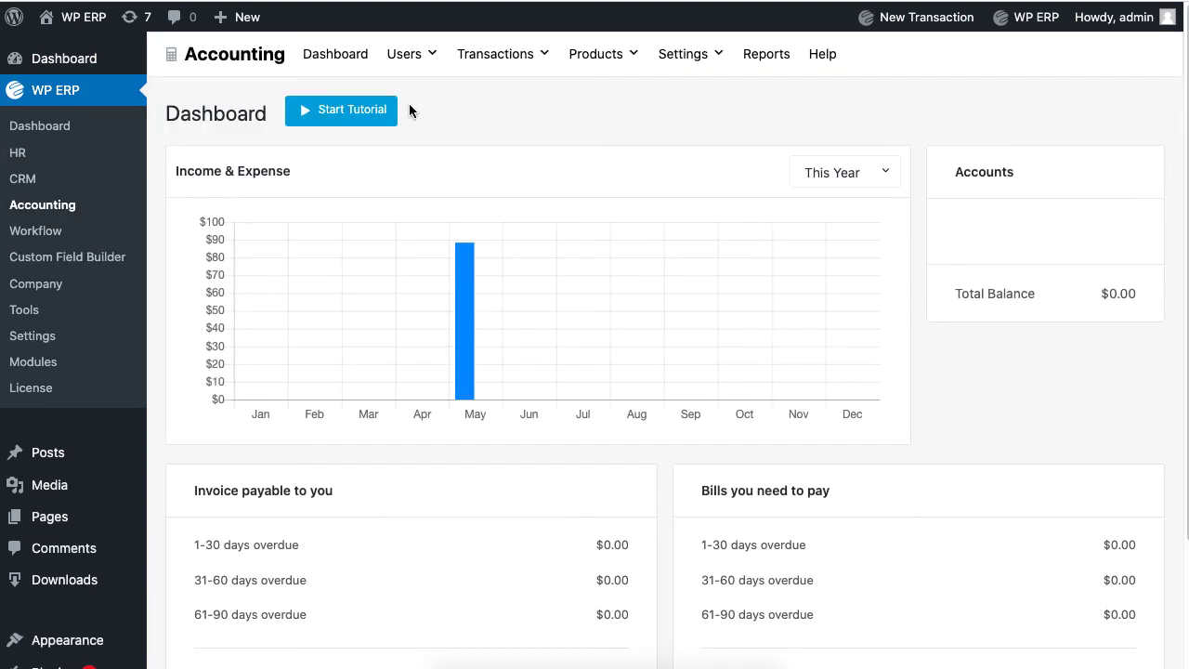
pyautogui.moveTo(423, 56)
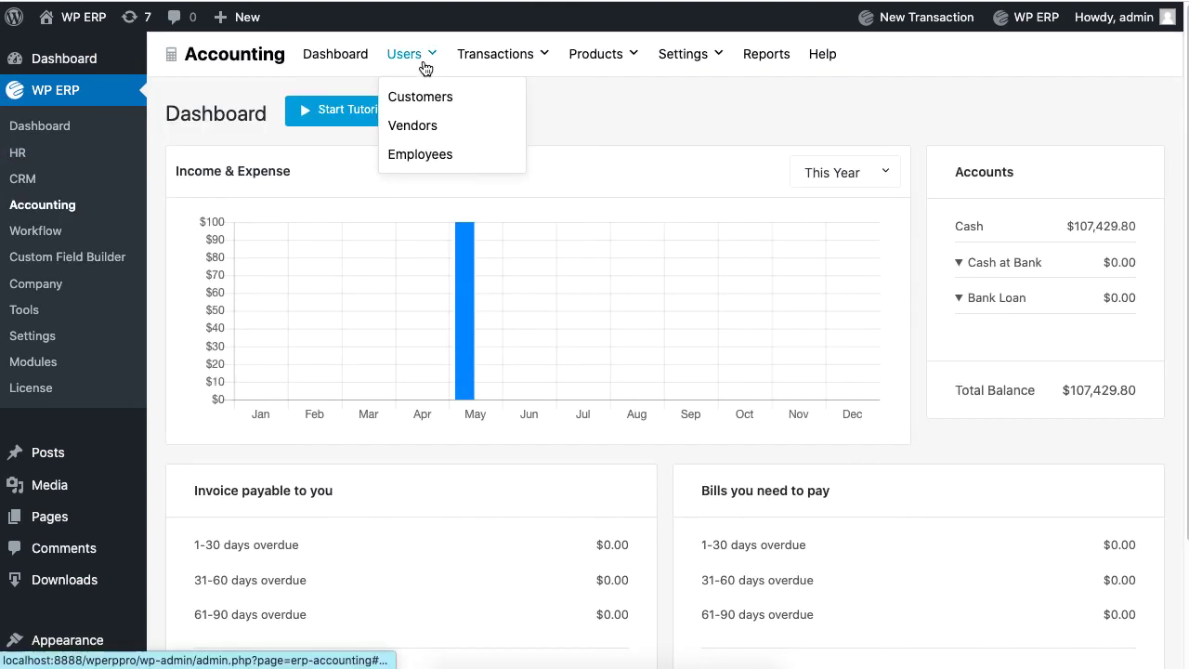
pyautogui.click(427, 131)
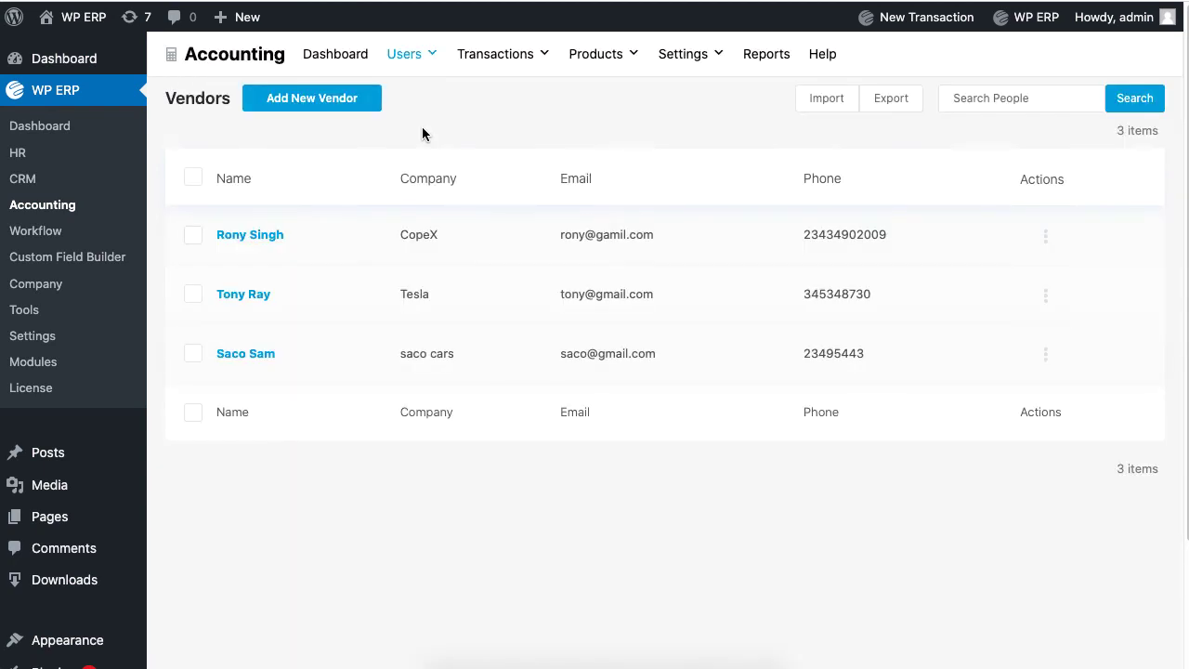
pyautogui.click(346, 104)
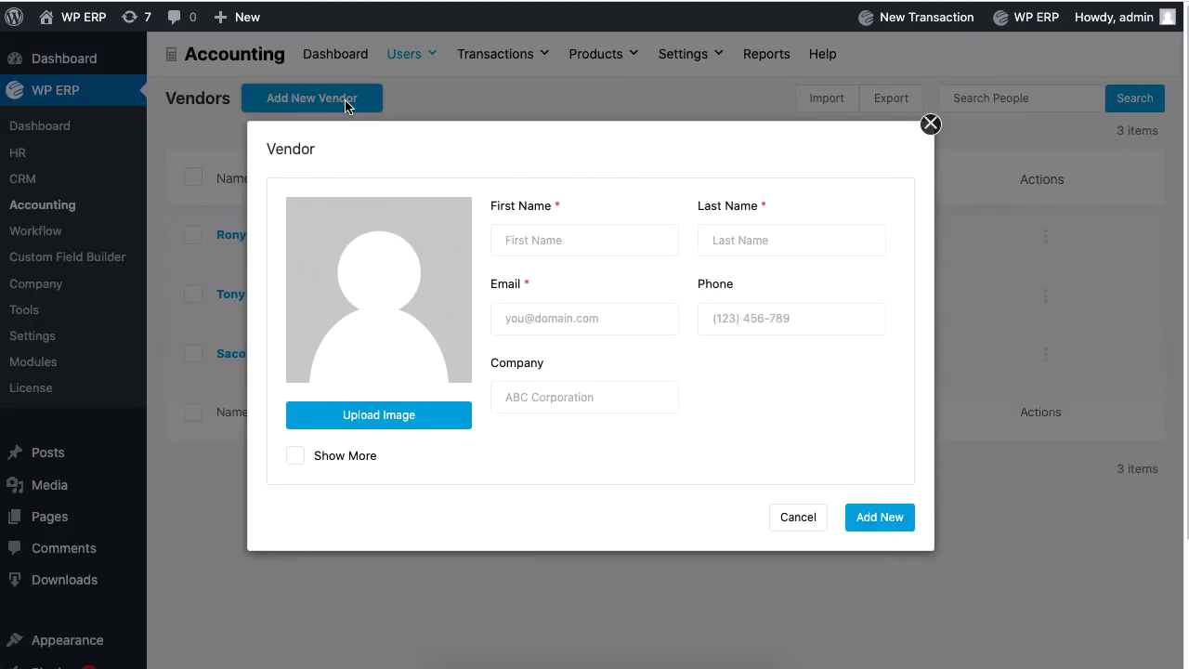
pyautogui.click(541, 201)
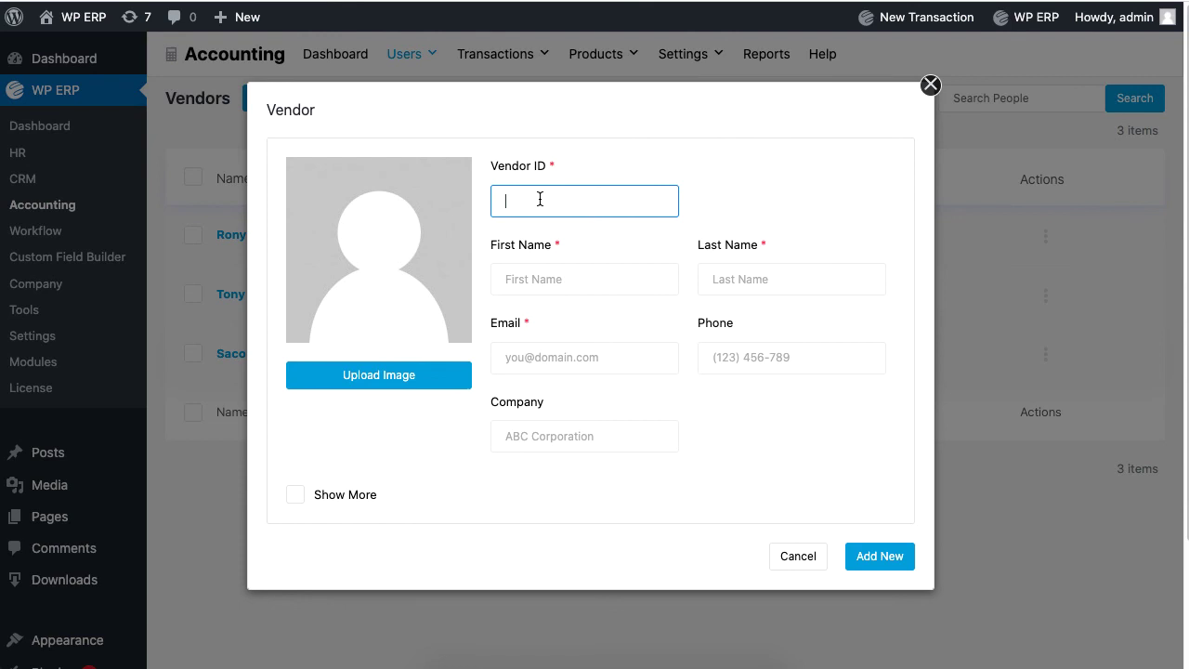
pyautogui.write('65896')
pyautogui.moveTo(548, 168); pyautogui.dragTo(493, 172)
pyautogui.click(589, 177)
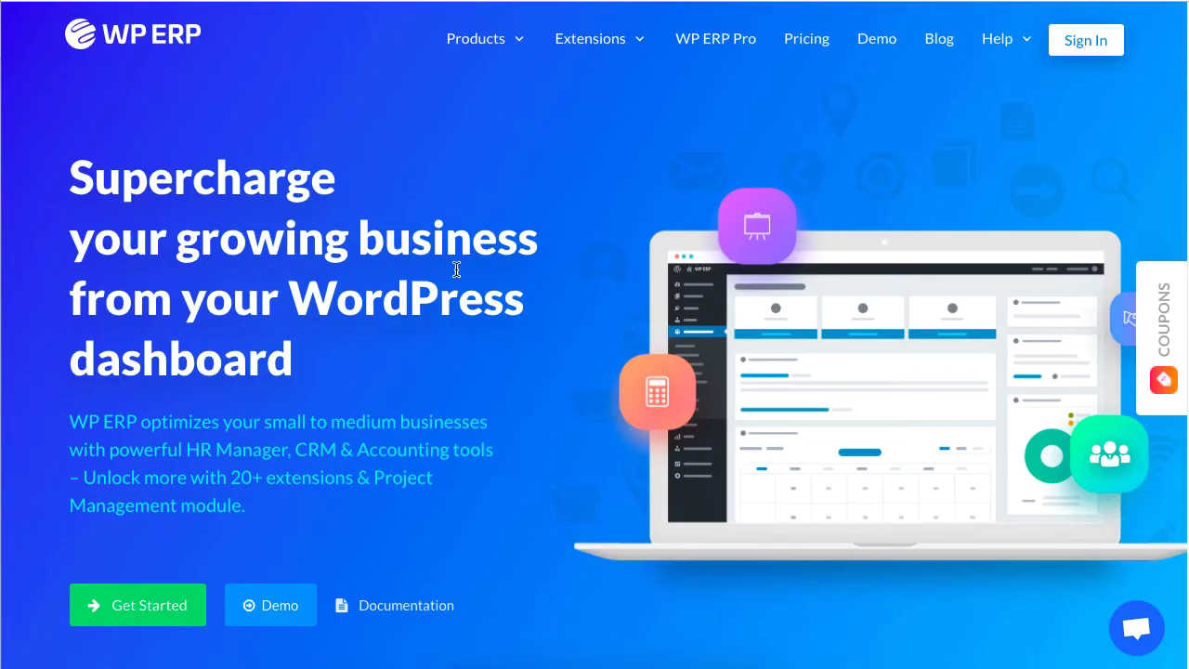
# Open the HR Management product page on the WP ERP website.
pyautogui.moveTo(494, 40)
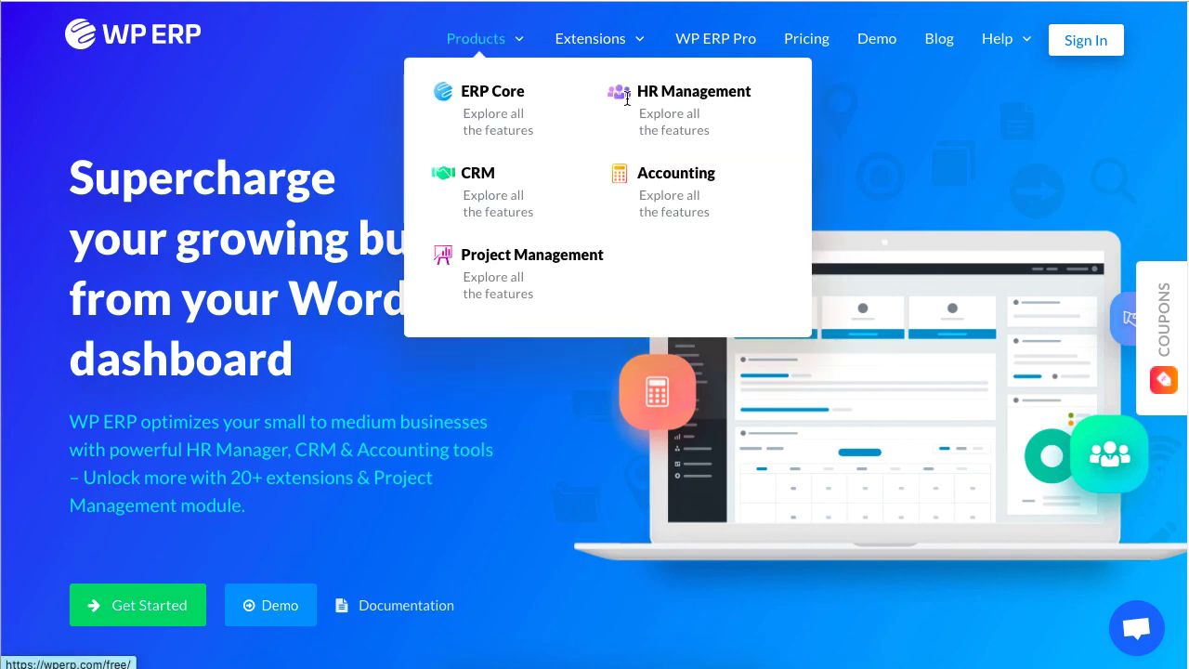
pyautogui.click(711, 98)
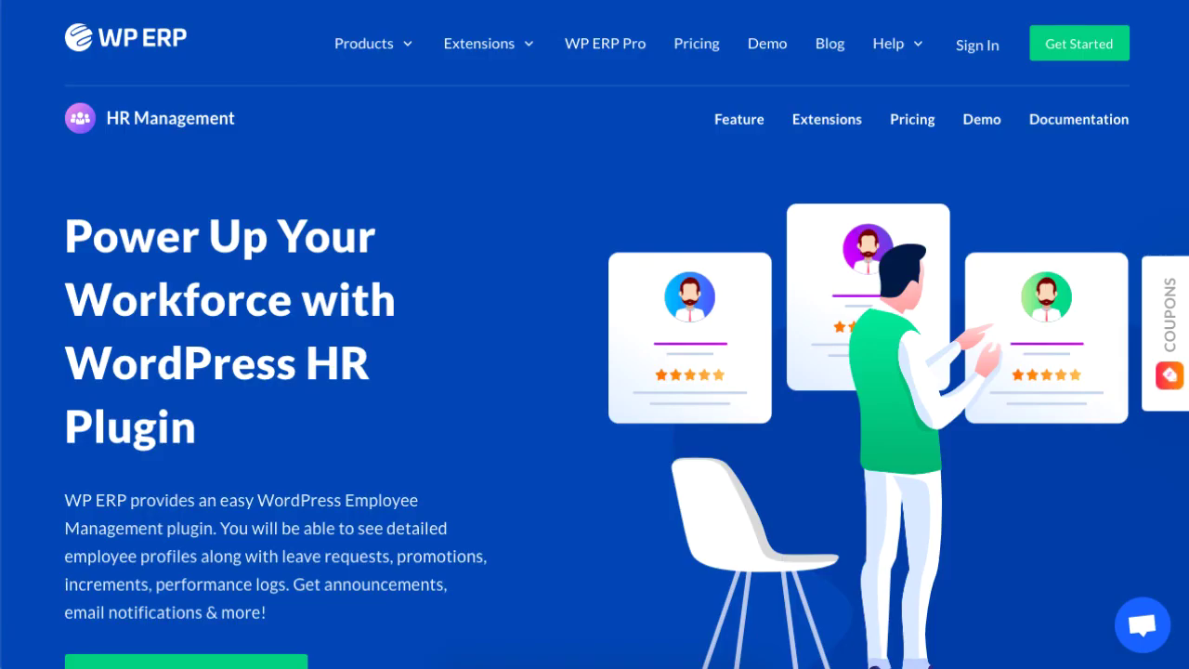